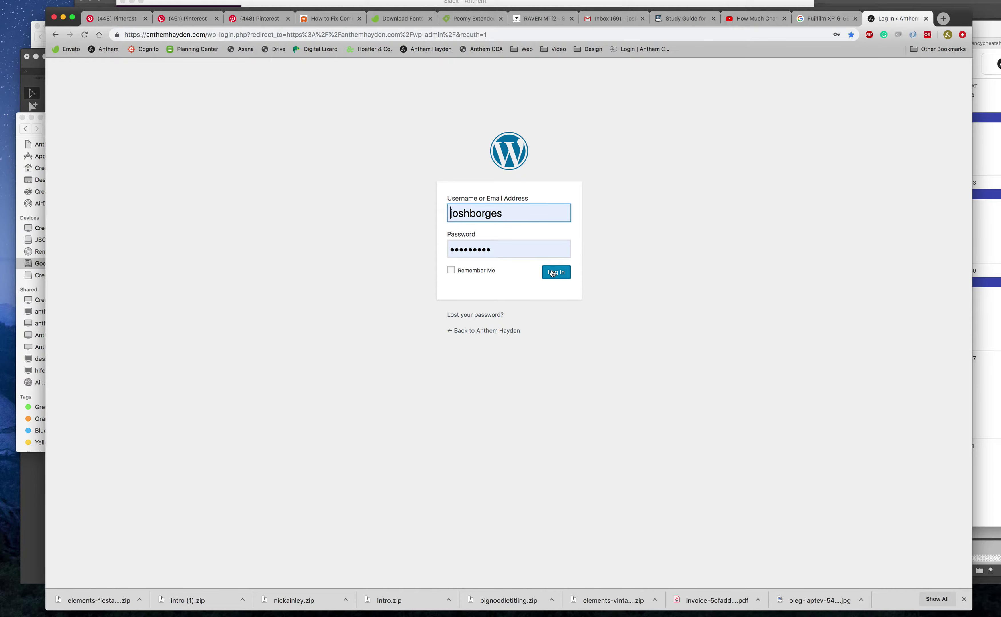
Log in to the WordPress admin with the prefilled credentials and visit the Anthem Hayden site's home page.
click(564, 276)
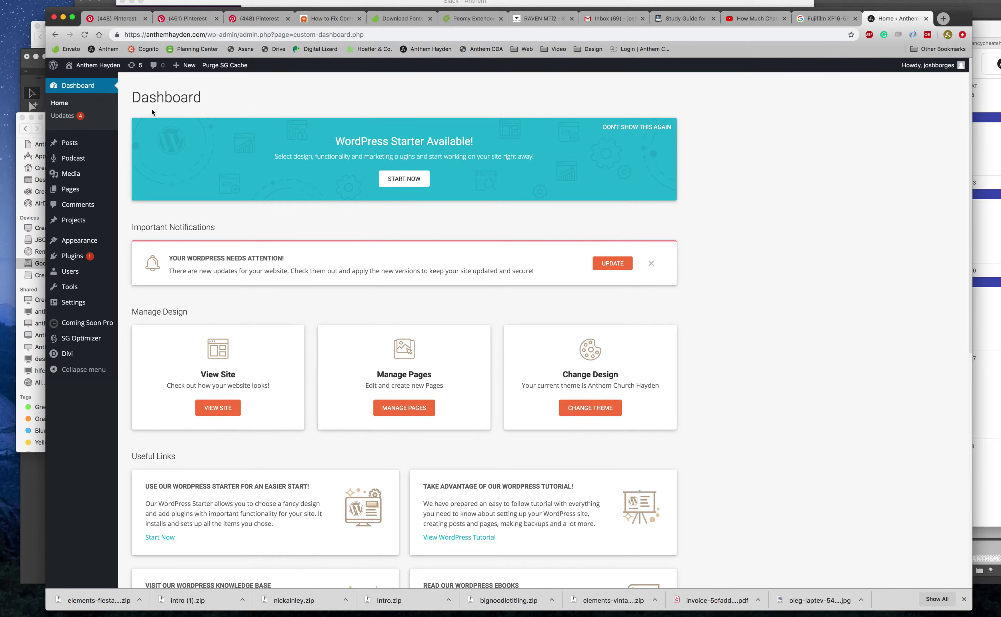
mouse_move(74, 160)
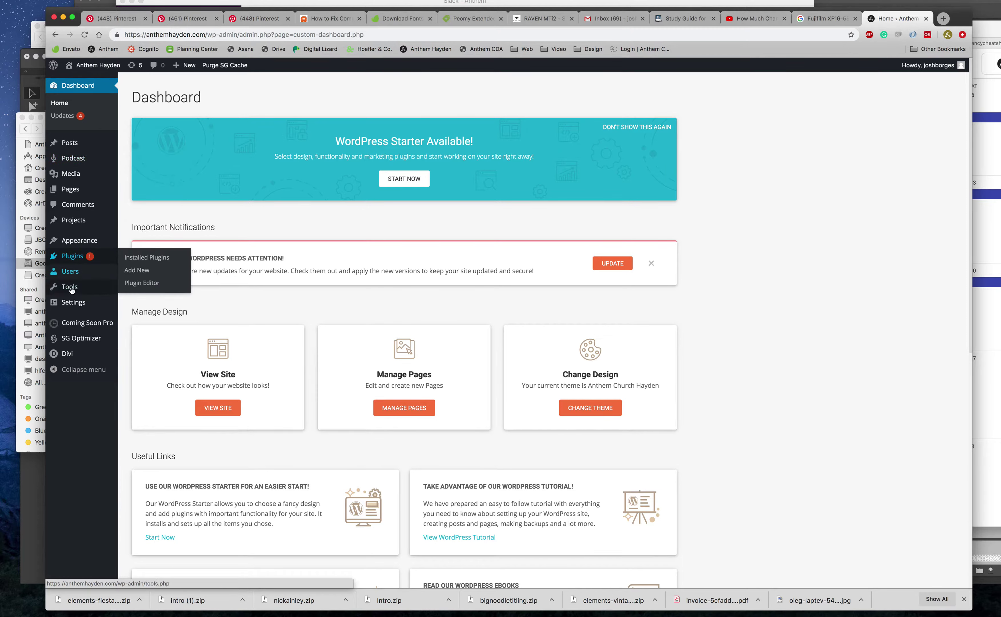
mouse_move(72, 295)
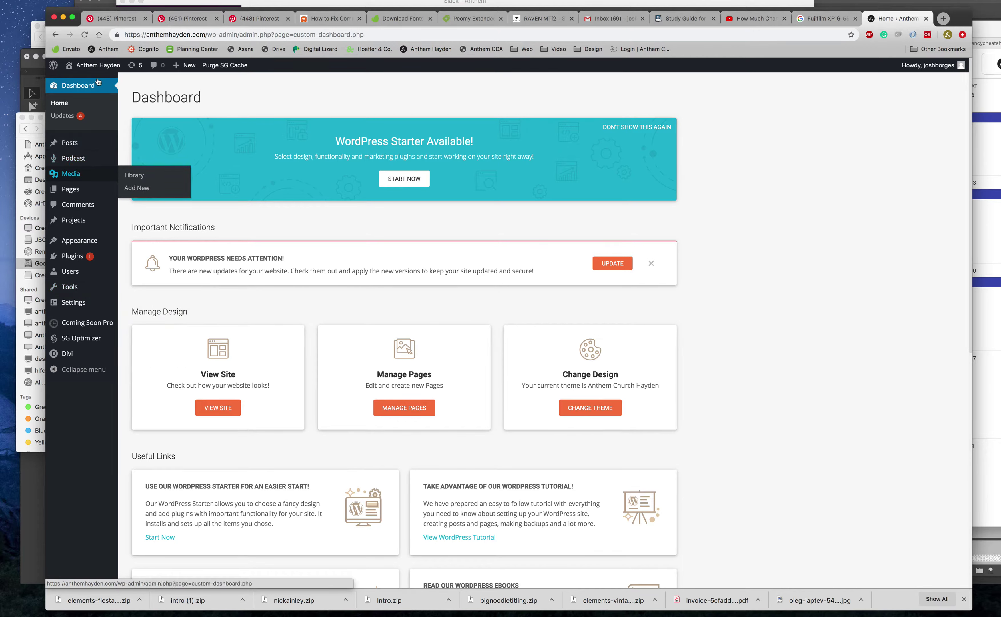
click(78, 81)
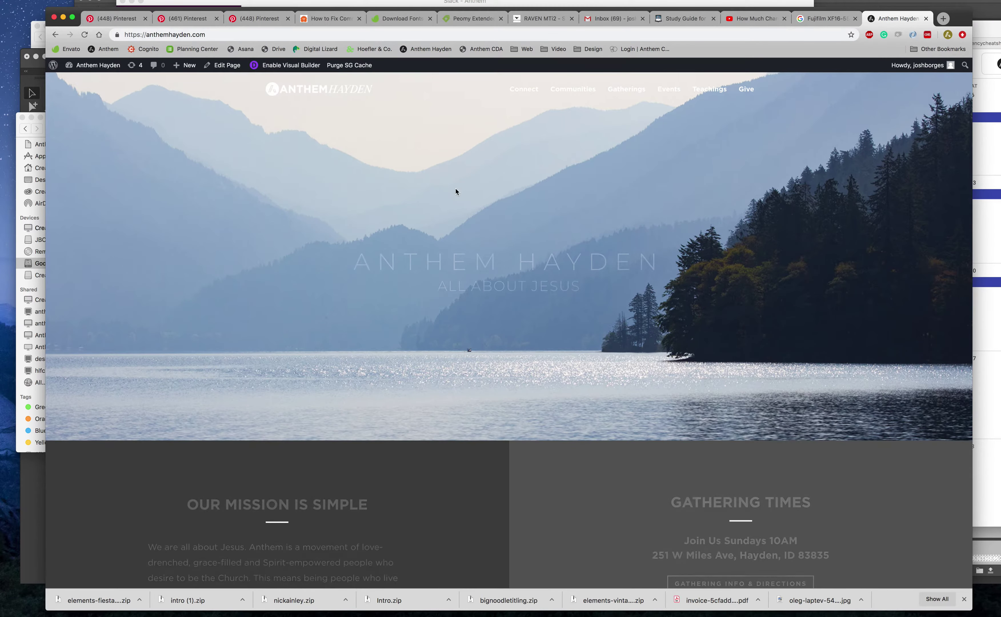
scroll(486, 190, down, 10)
scroll(527, 182, up, 10)
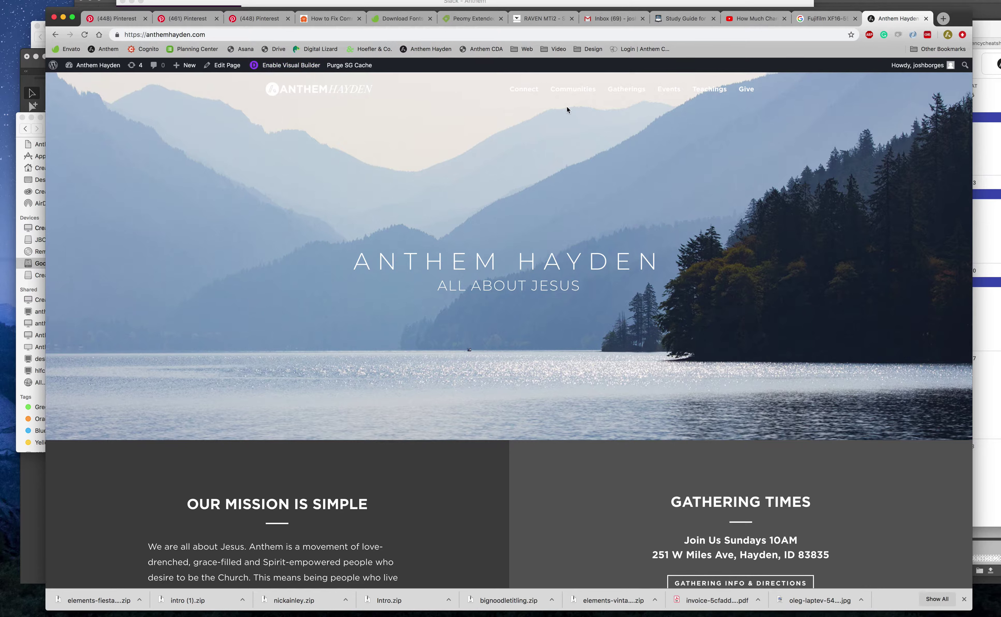
Go to the site's Events page and open it for editing in the Divi Builder.
click(668, 94)
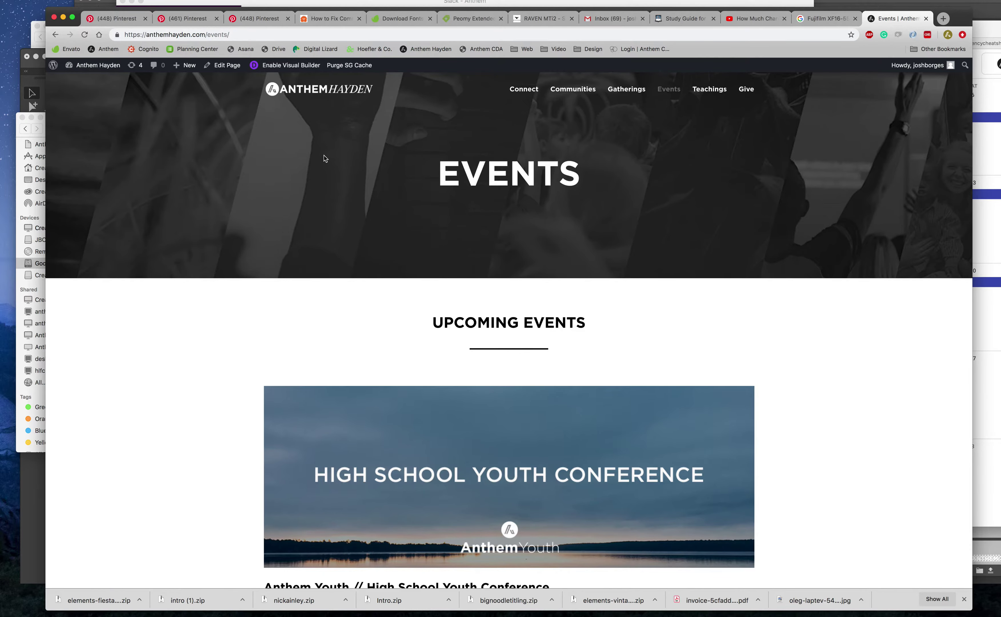
scroll(325, 158, down, 5)
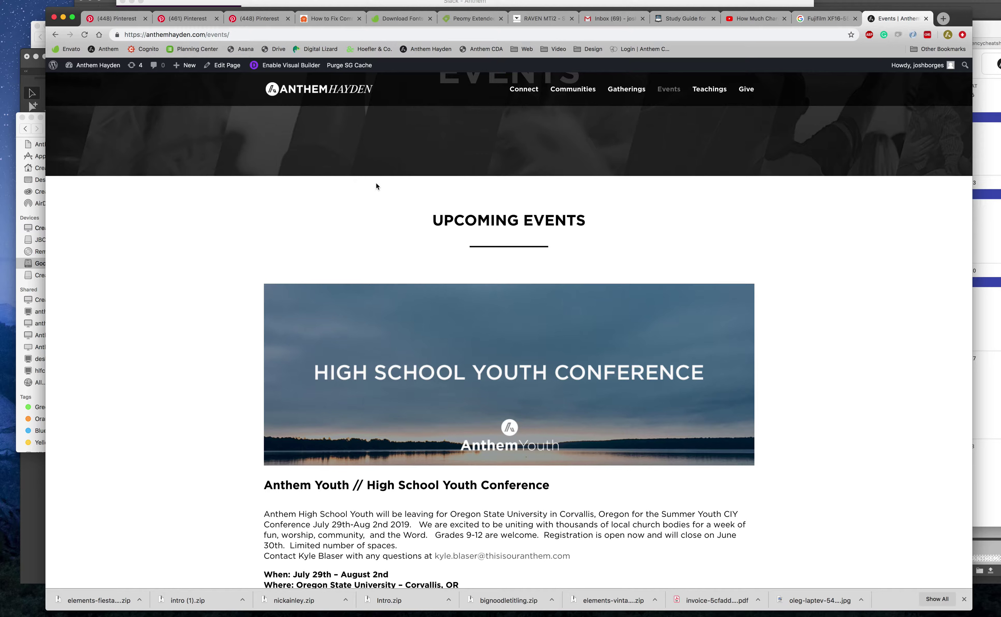
click(227, 68)
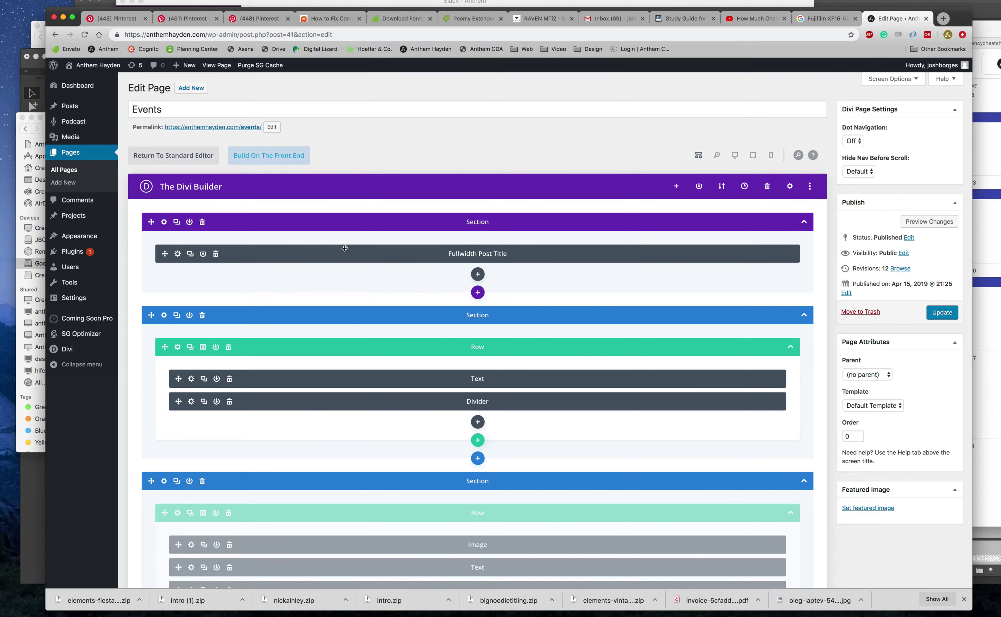
scroll(384, 320, down, 10)
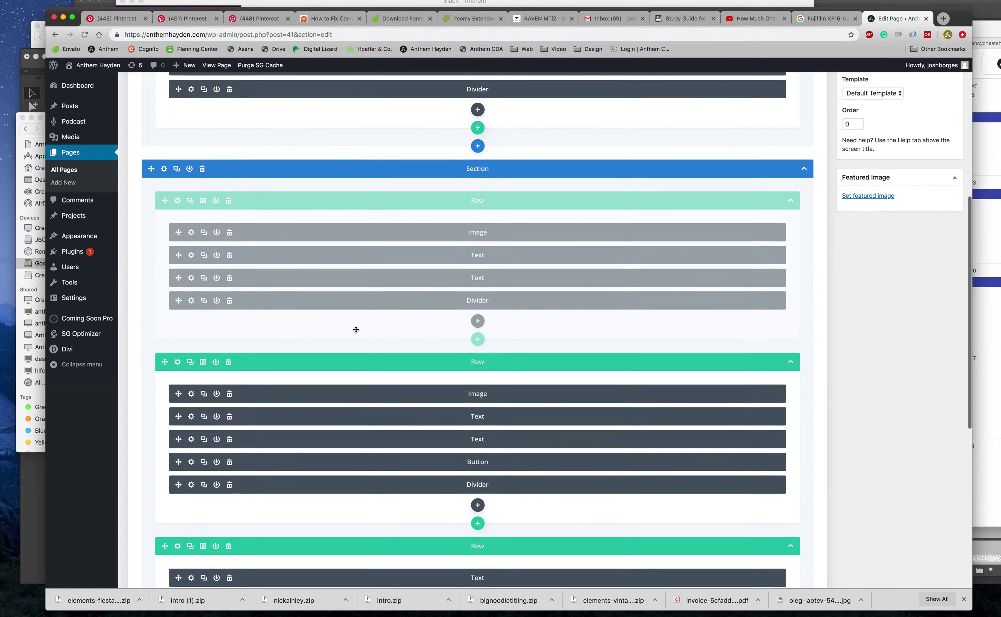
scroll(351, 335, up, 10)
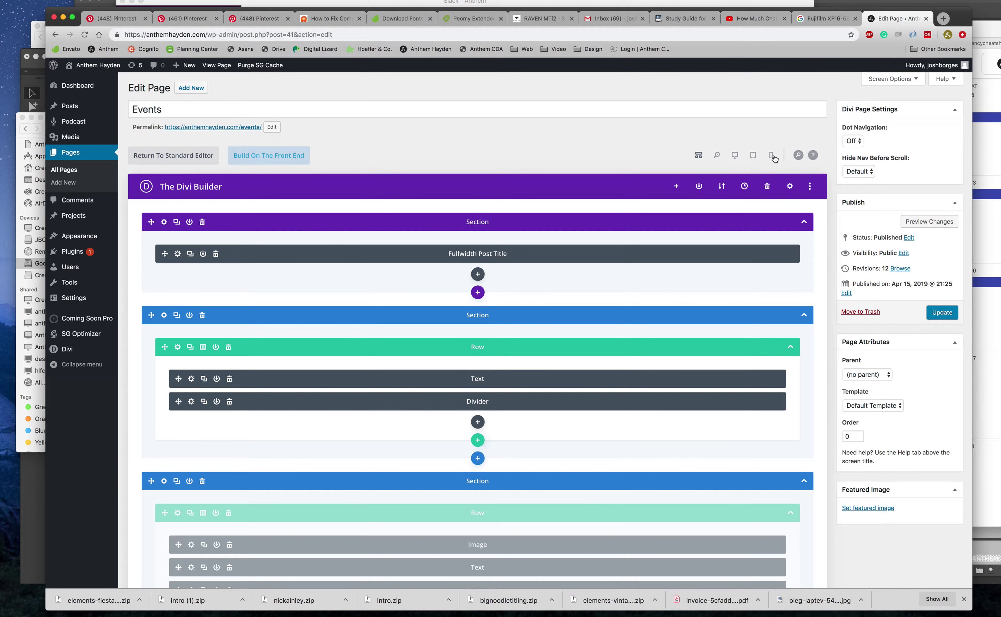
Look through the Events page in the builder's desktop view and return to the wireframe view.
click(736, 159)
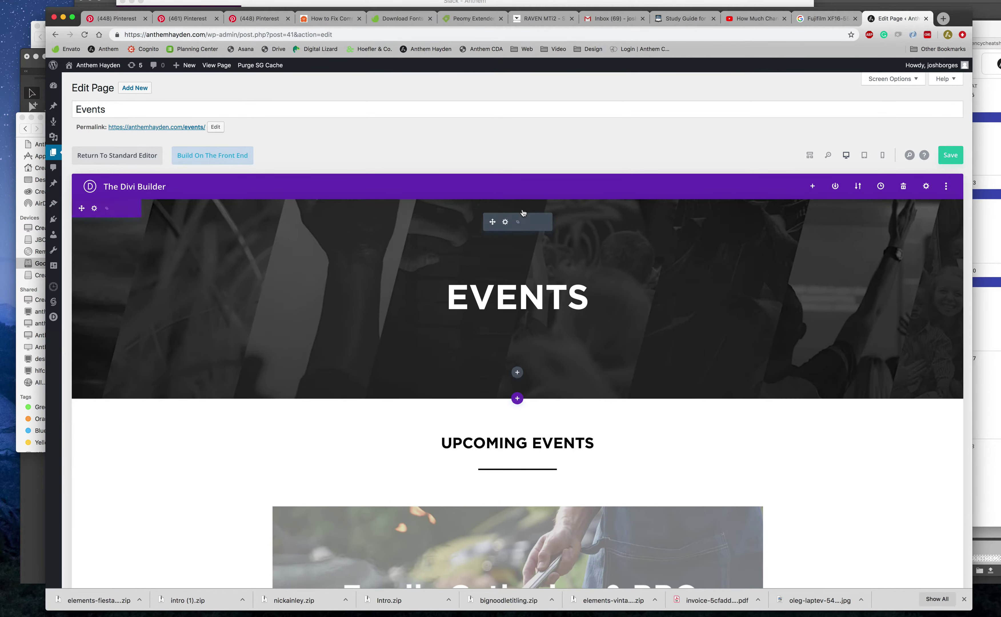
scroll(520, 217, down, 10)
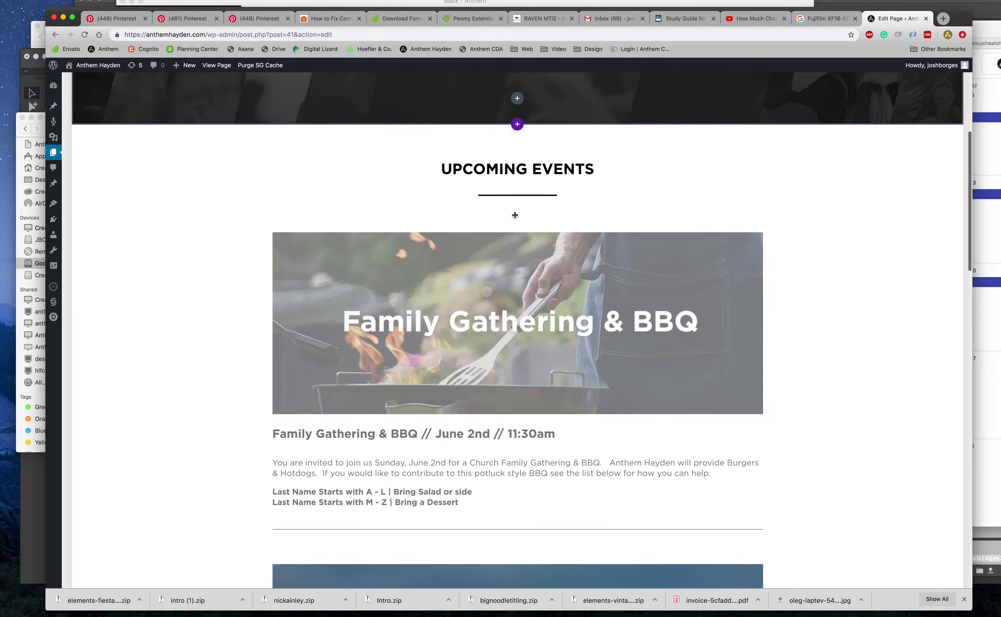
scroll(514, 215, down, 10)
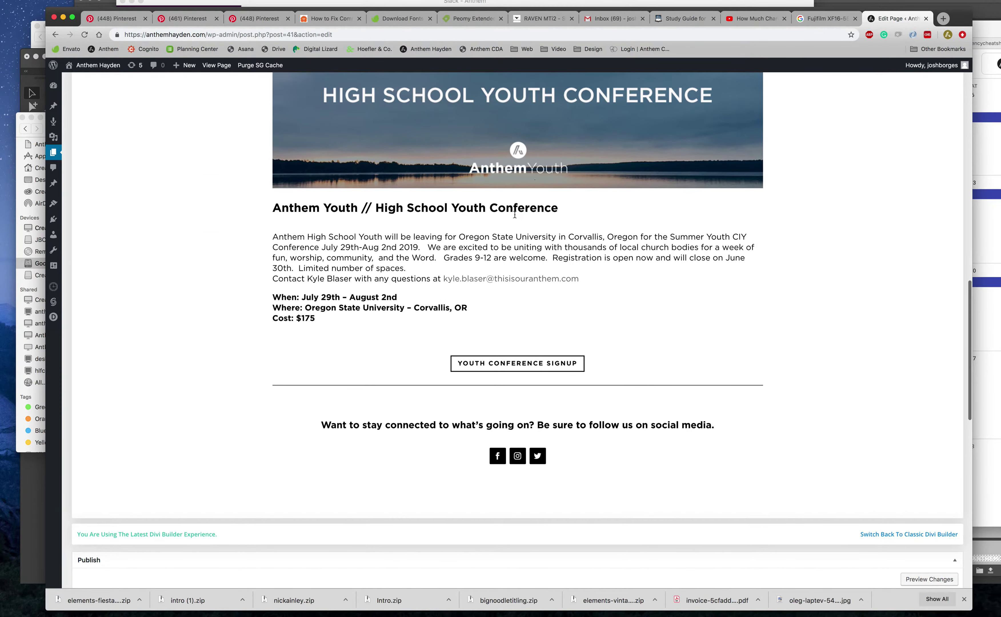
scroll(657, 302, up, 7)
scroll(658, 304, up, 14)
click(810, 108)
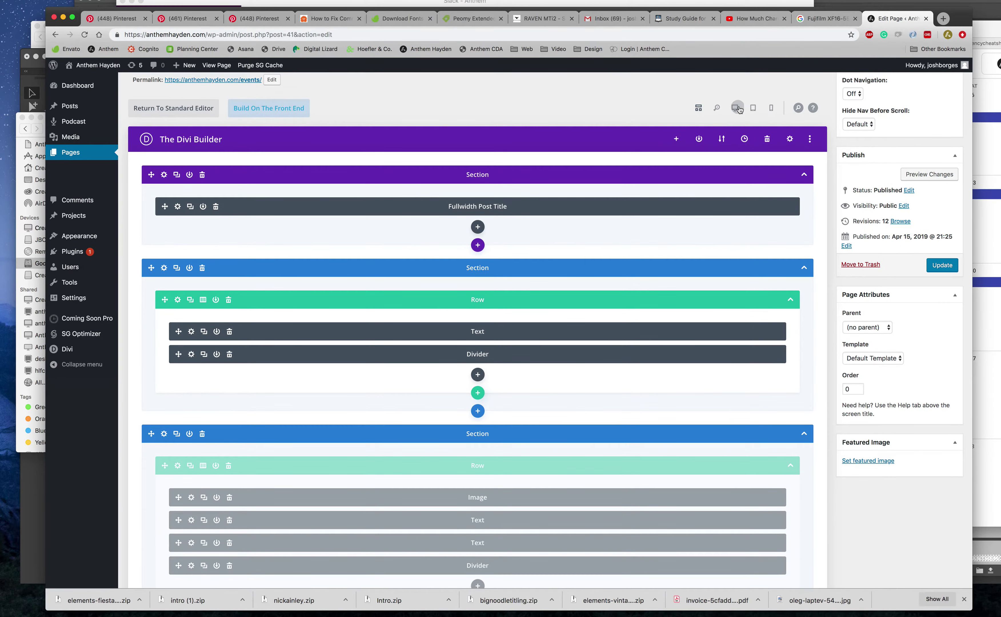
Switch the builder to desktop view and look at the available options for the disabled Family Gathering & BBQ row.
click(737, 108)
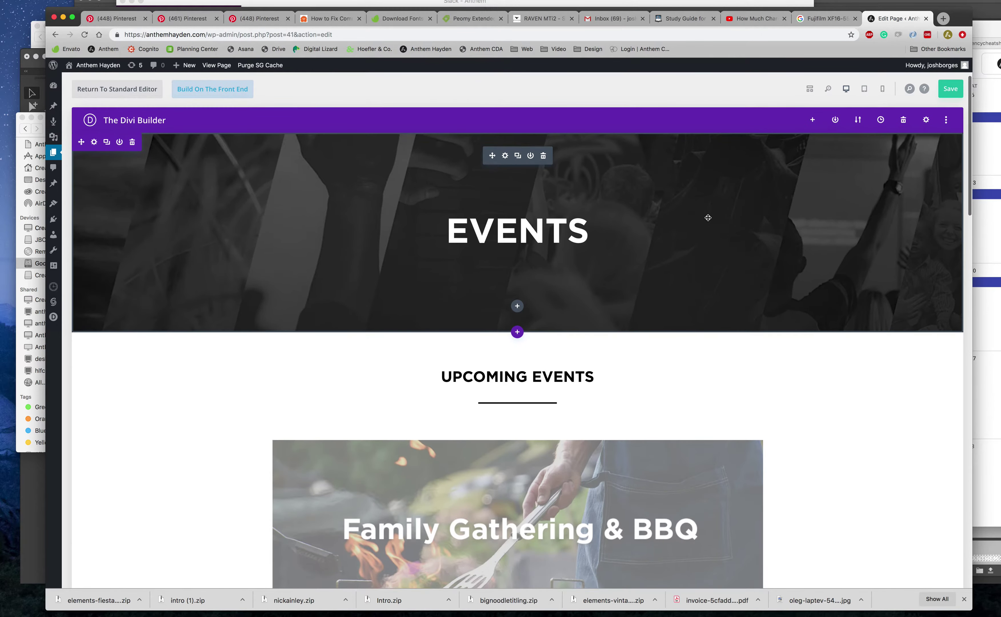
scroll(706, 217, down, 5)
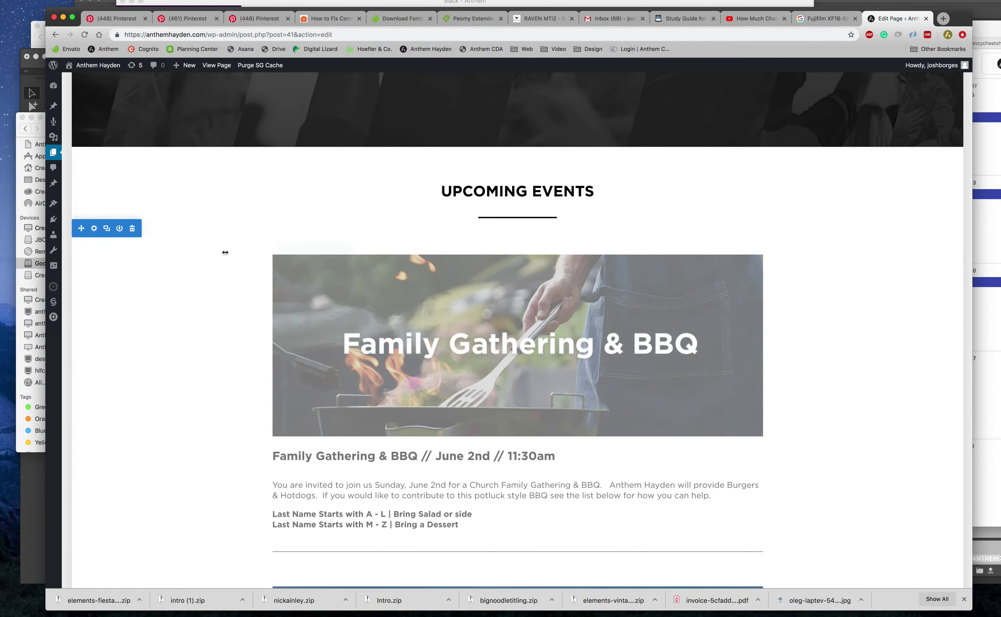
scroll(225, 252, down, 3)
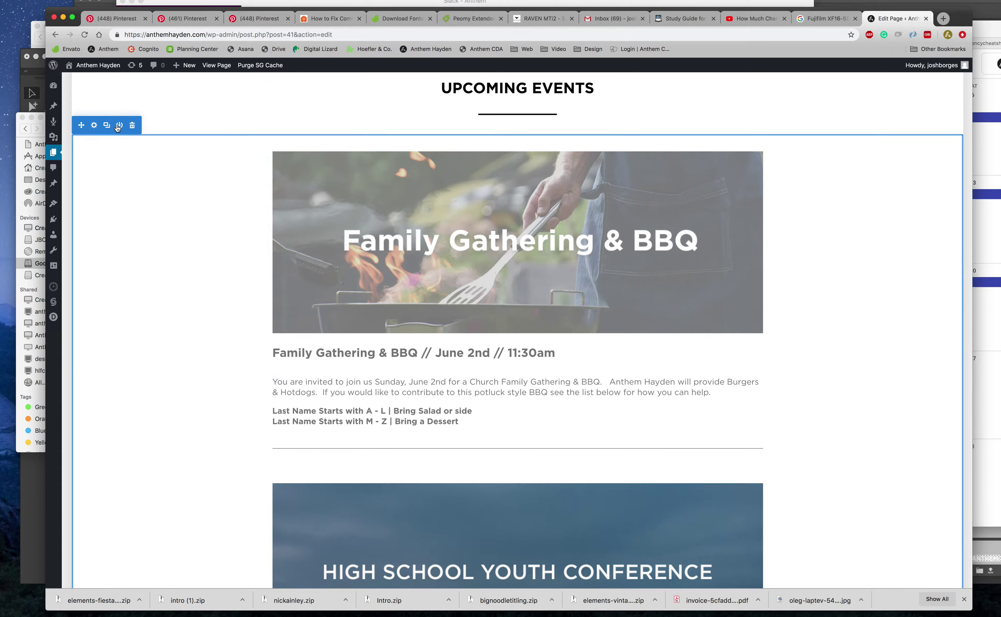
scroll(107, 125, down, 2)
scroll(107, 126, up, 3)
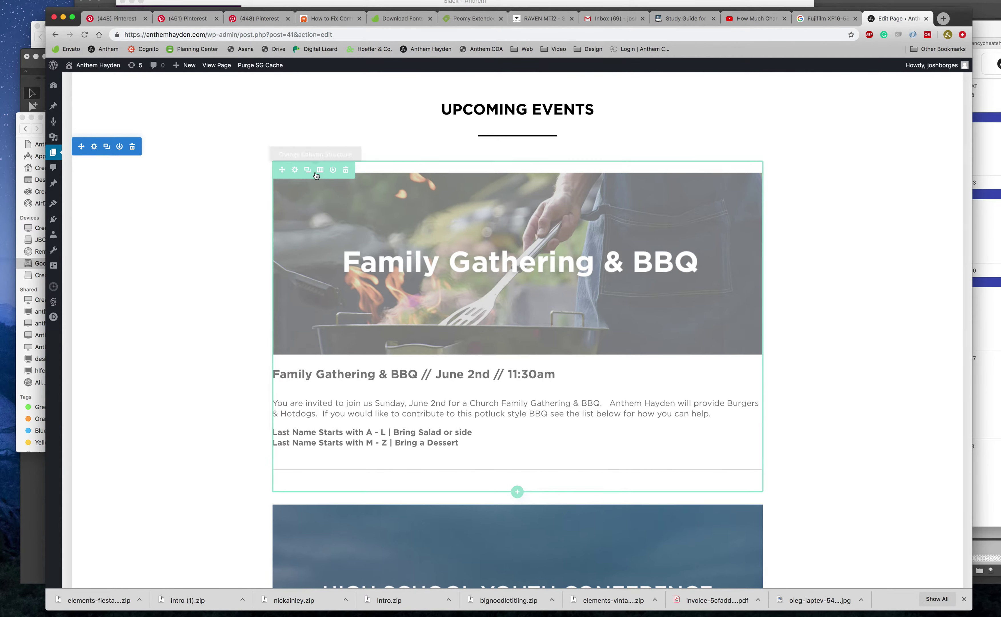
right_click(324, 179)
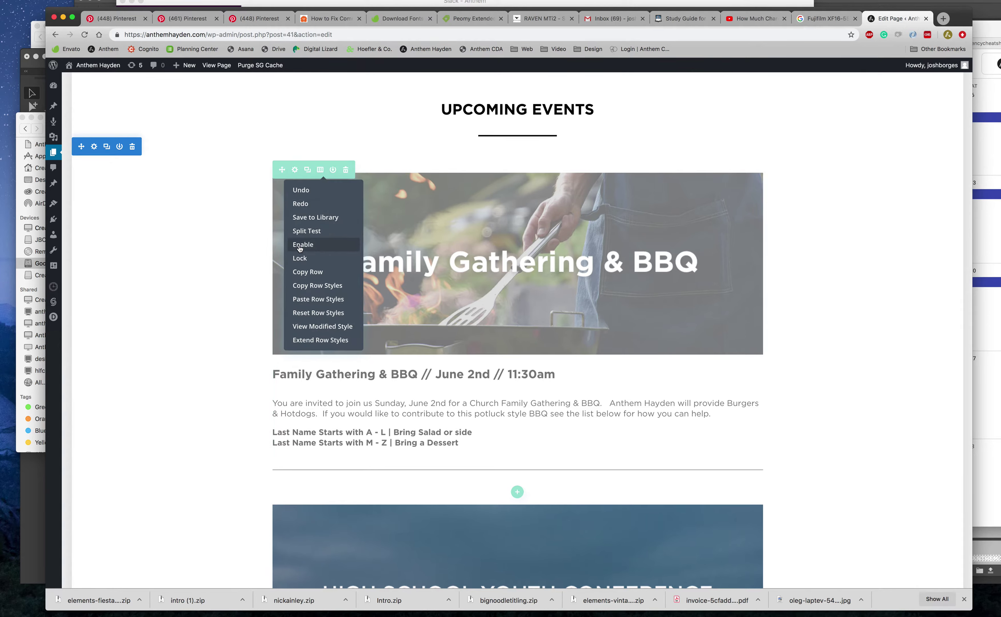
mouse_move(297, 248)
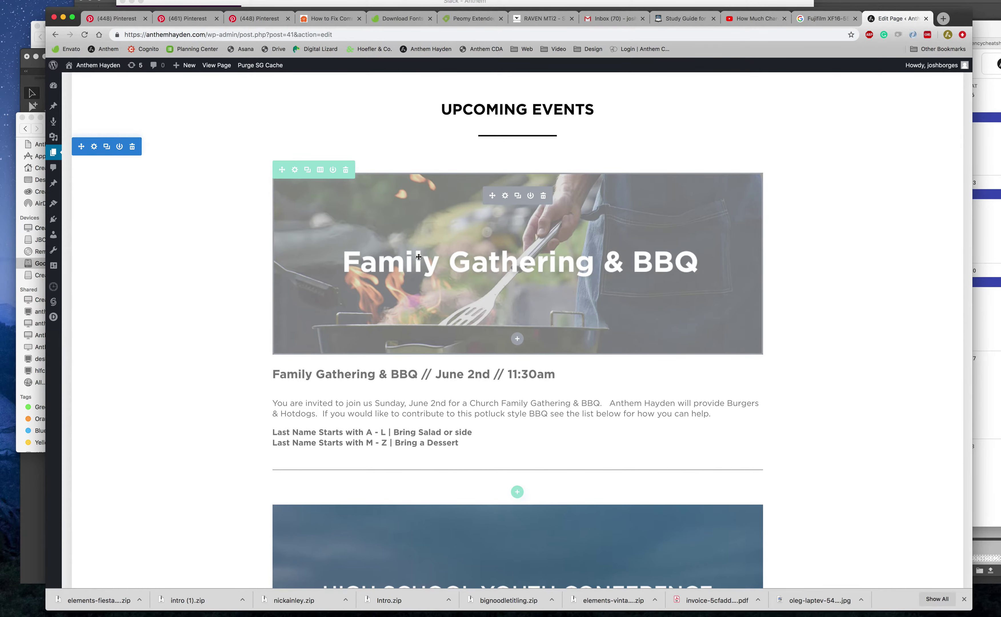
Duplicate the High School Youth Conference row in the upcoming events section.
scroll(423, 265, down, 10)
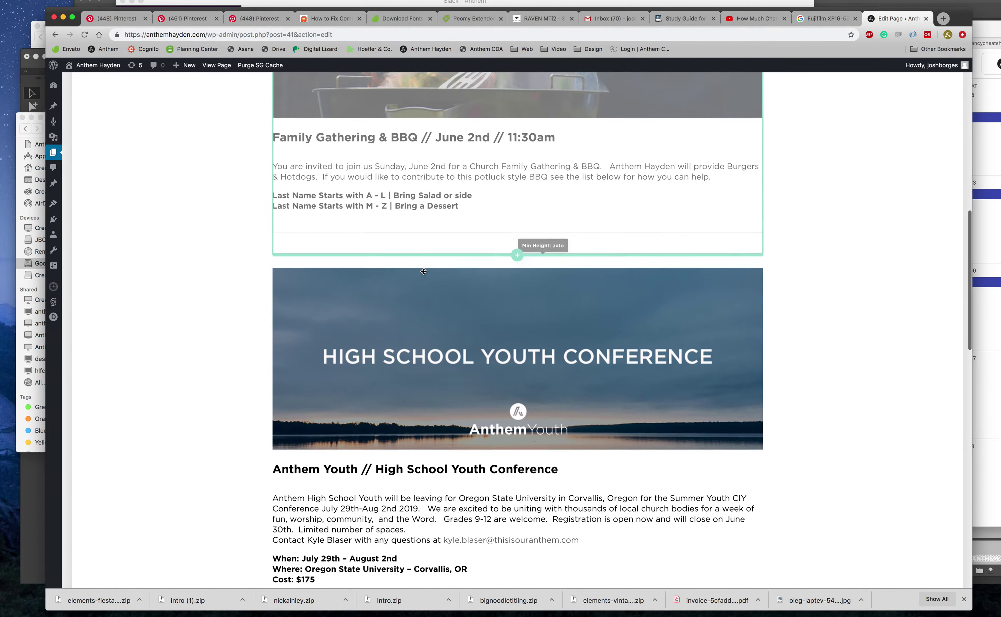
scroll(336, 304, down, 2)
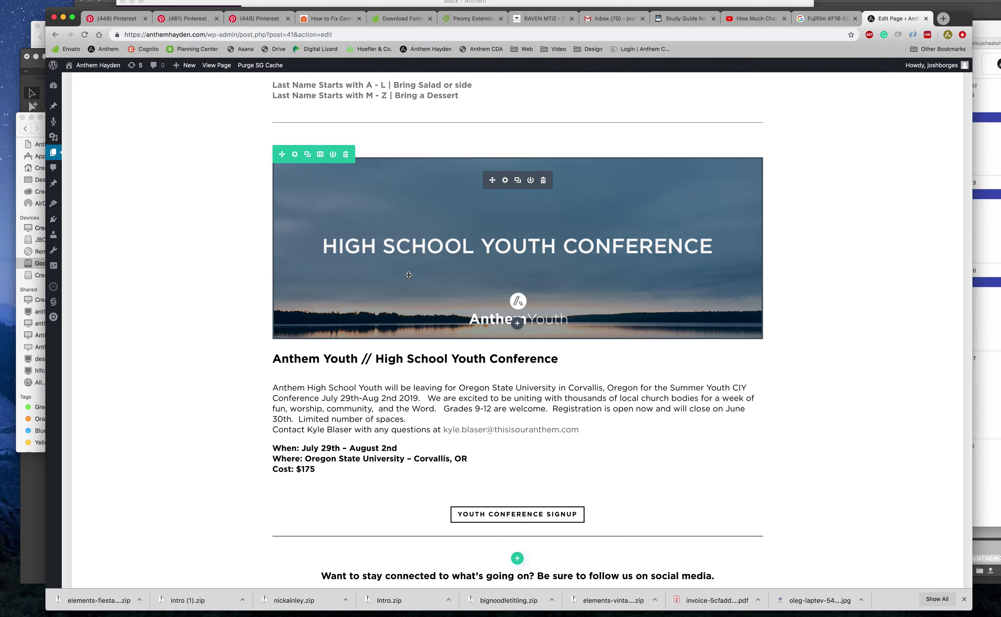
scroll(385, 247, down, 1)
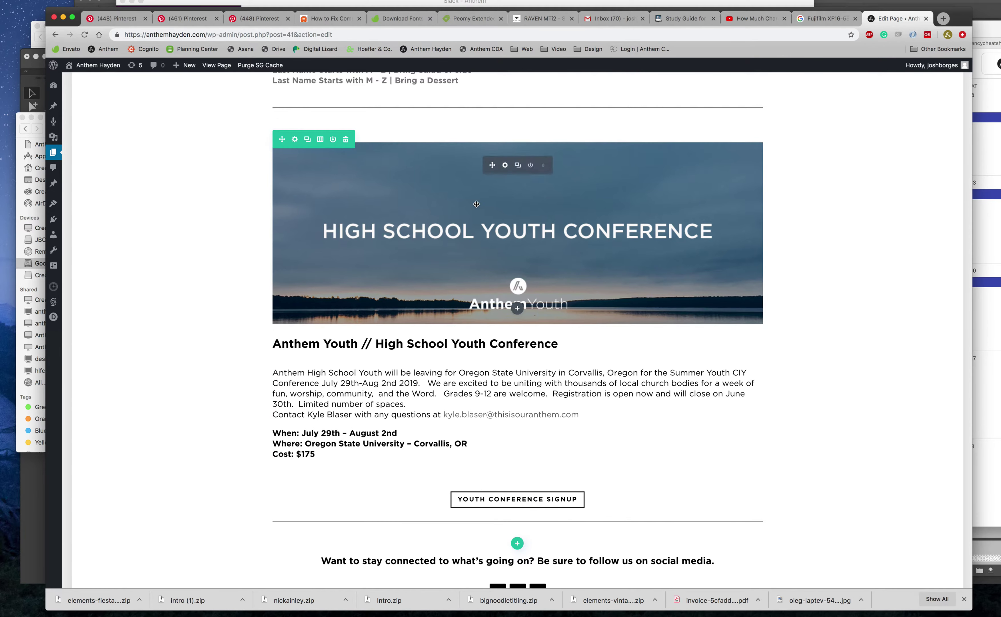
click(307, 140)
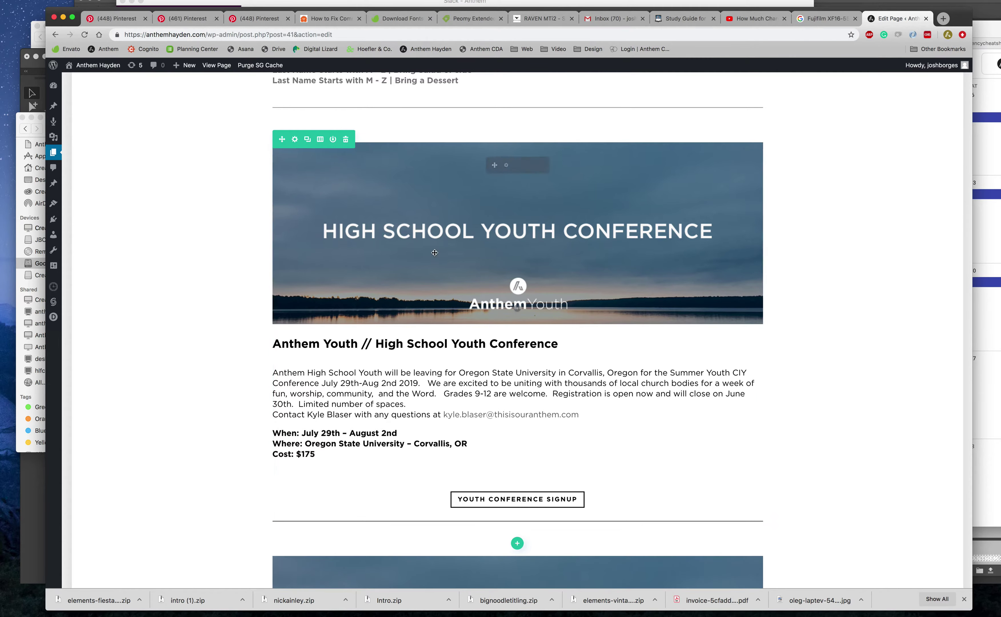
Examine the duplicated row's image settings and the file upload option for choosing an image, and close them without changes.
scroll(435, 251, down, 5)
scroll(435, 251, down, 5)
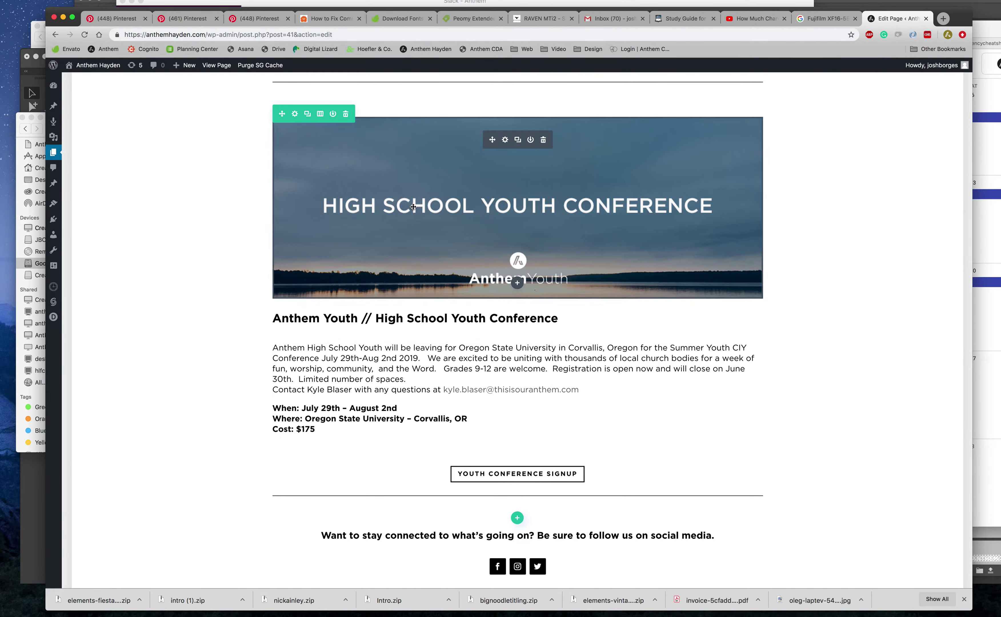
scroll(413, 207, up, 2)
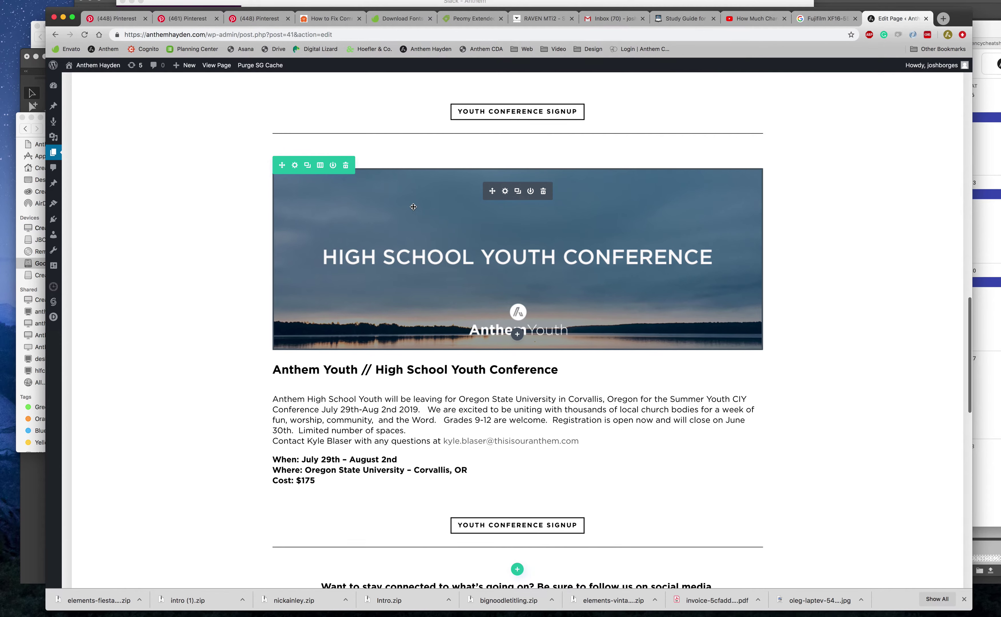
click(505, 191)
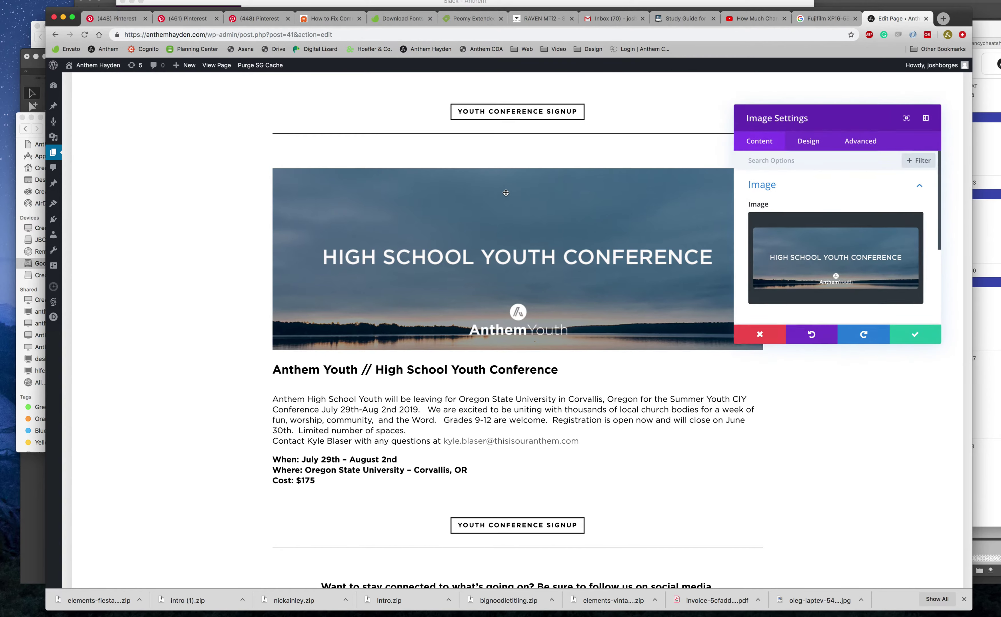
click(830, 257)
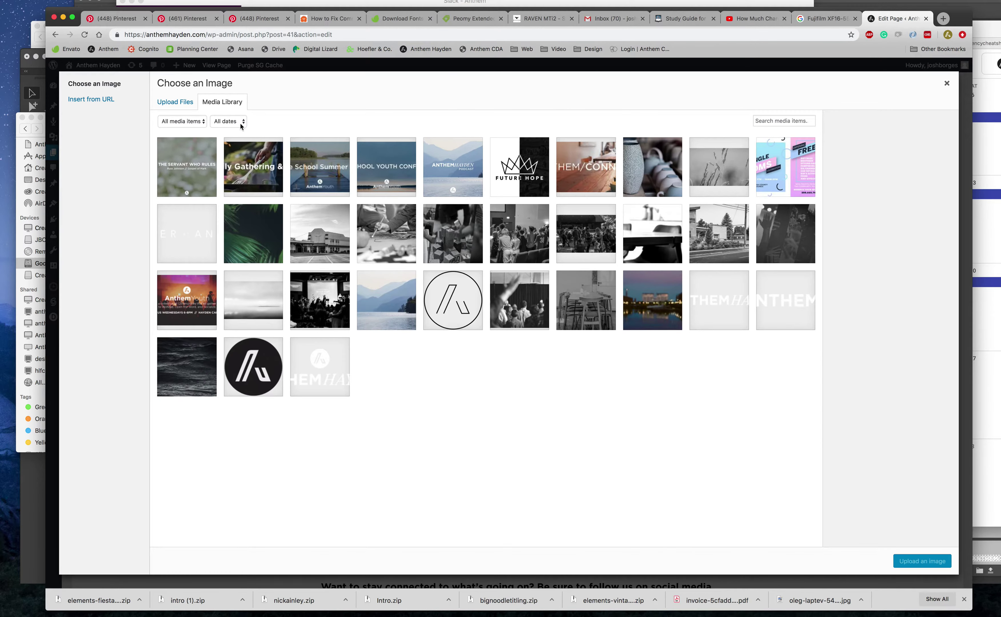
click(158, 103)
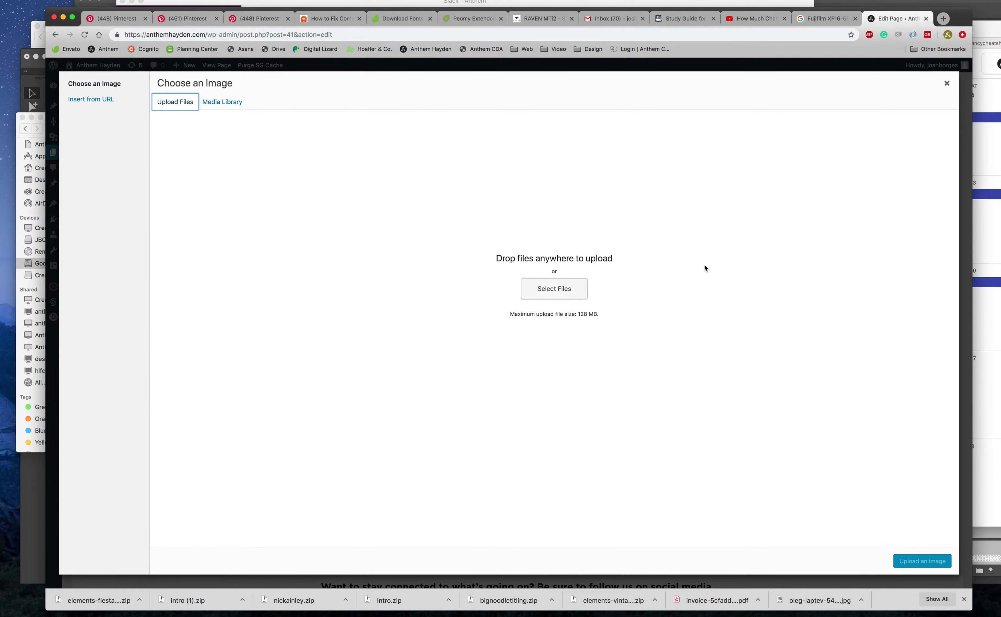
click(947, 84)
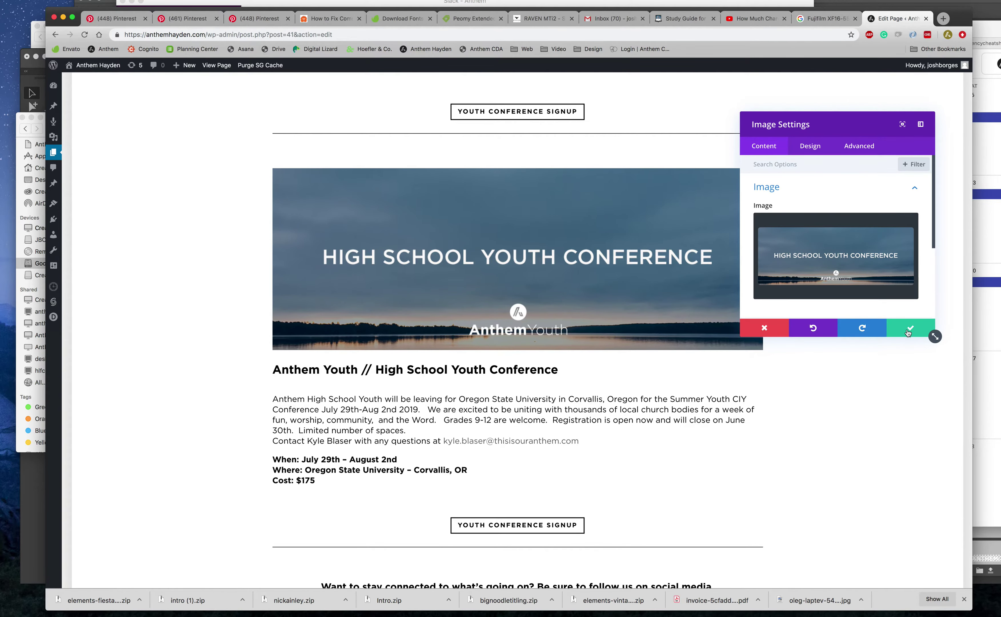
click(764, 328)
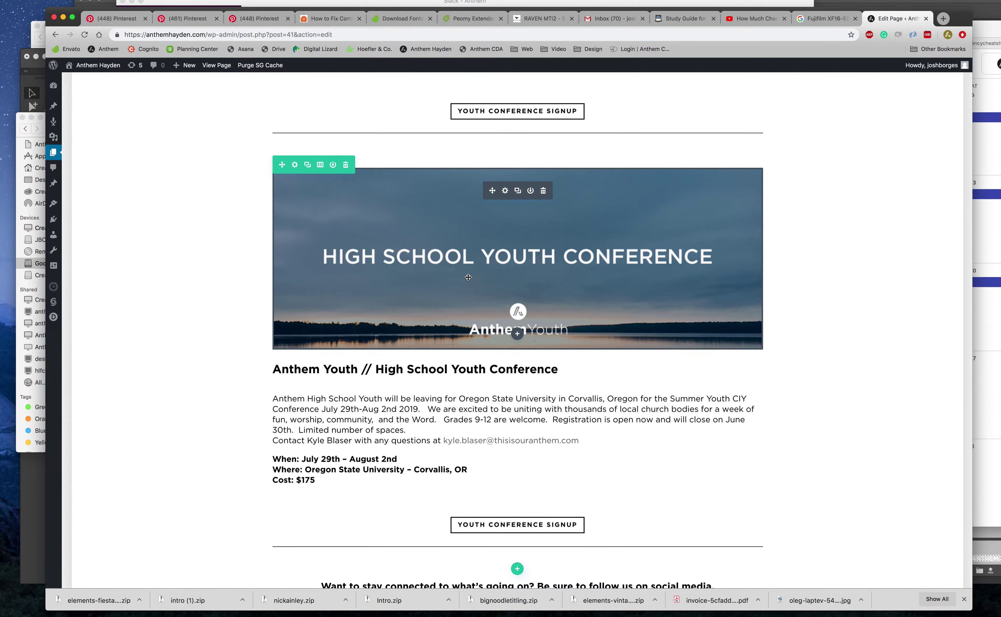
Review the text and link settings of the duplicated row's Youth Conference Signup button and close them.
scroll(468, 279, down, 3)
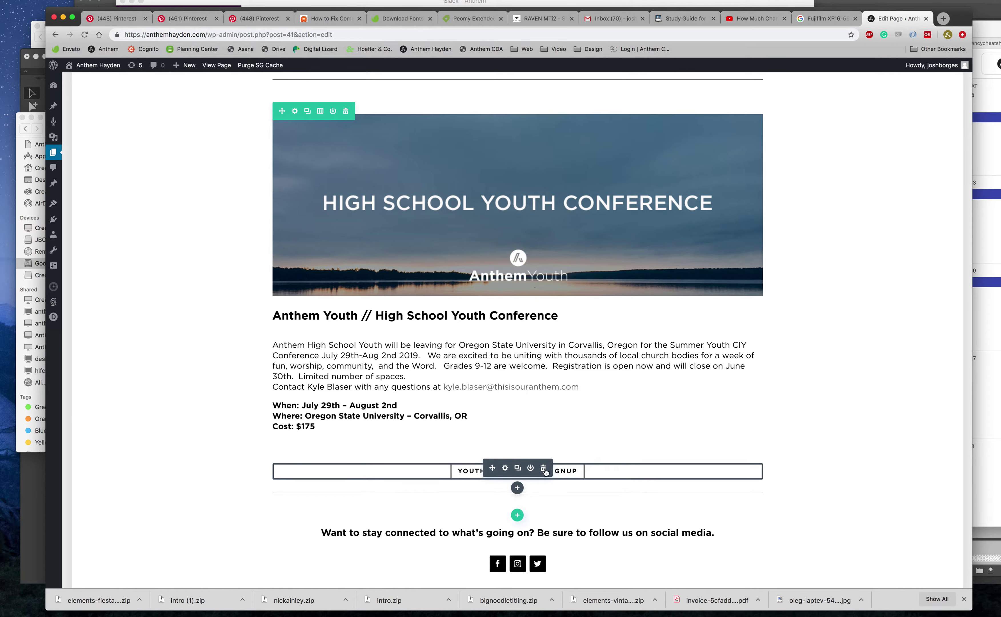
click(504, 468)
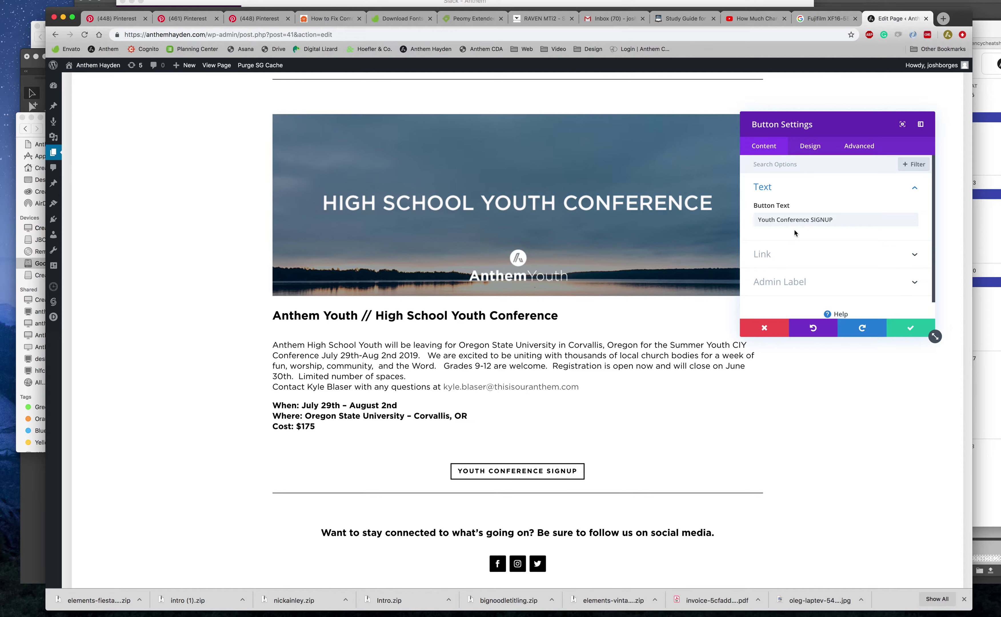
click(778, 257)
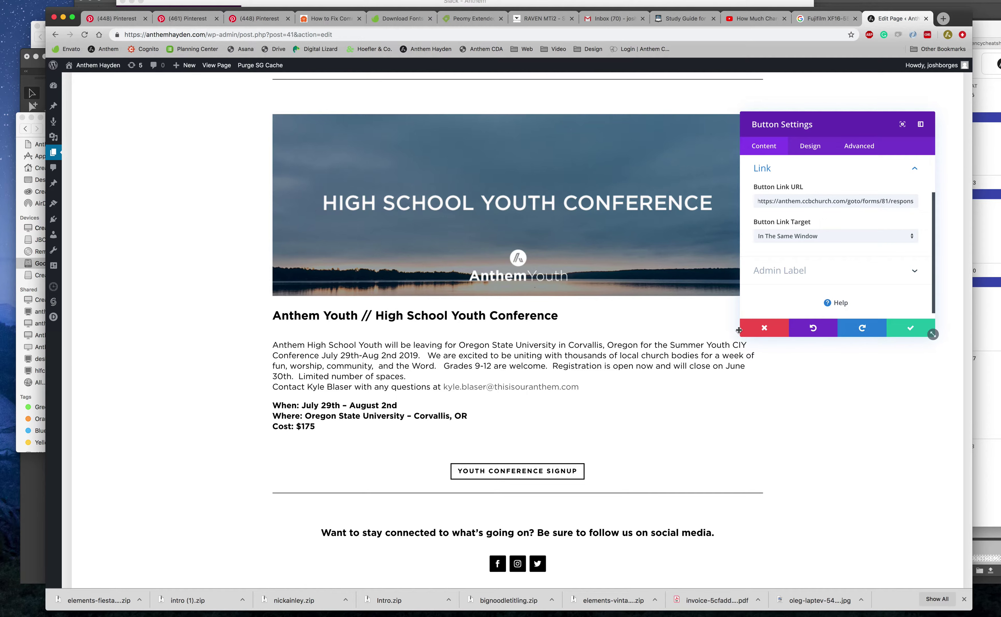
click(931, 330)
scroll(649, 343, up, 3)
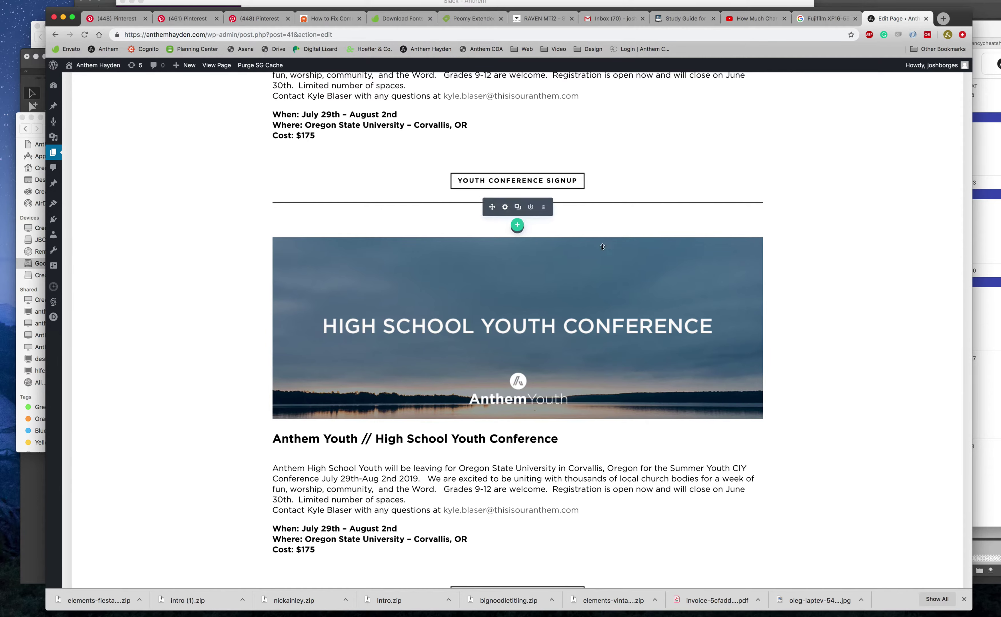
Delete the duplicated High School Youth Conference row just above the social media section.
scroll(589, 286, down, 5)
scroll(589, 286, up, 18)
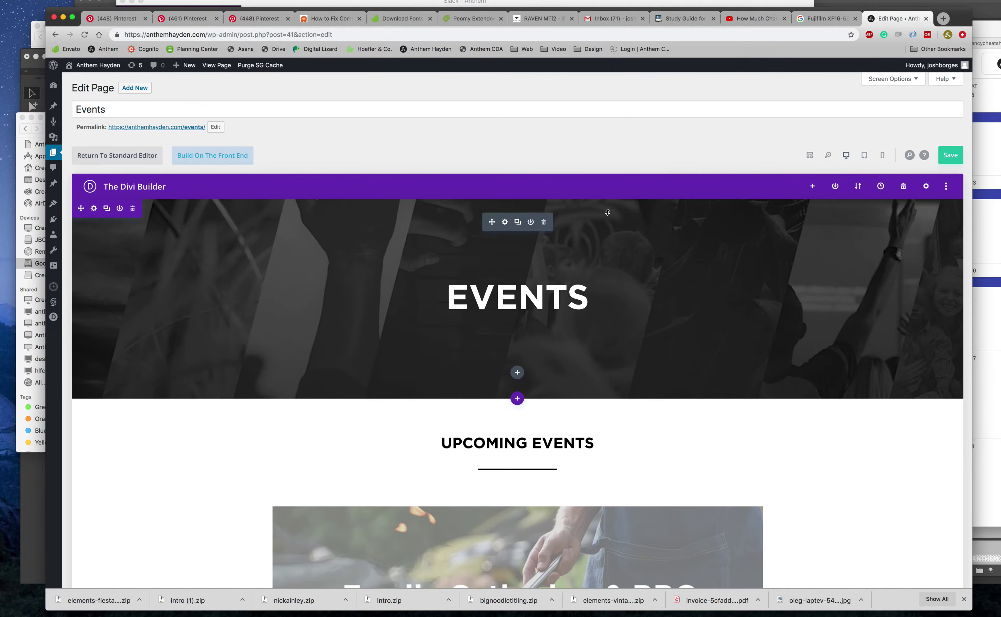
scroll(608, 212, down, 15)
scroll(608, 212, down, 10)
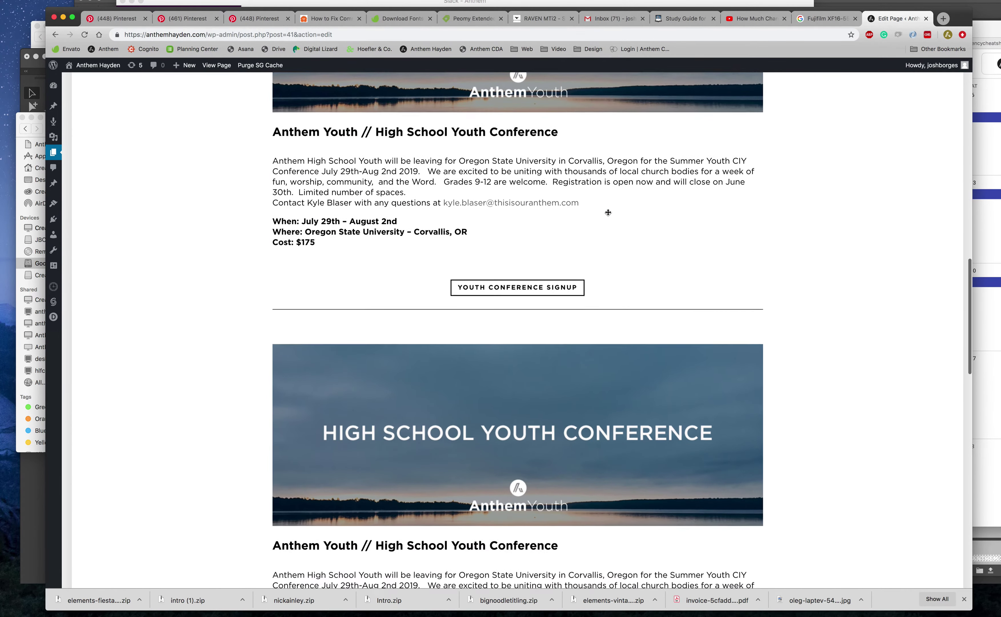
scroll(620, 476, down, 3)
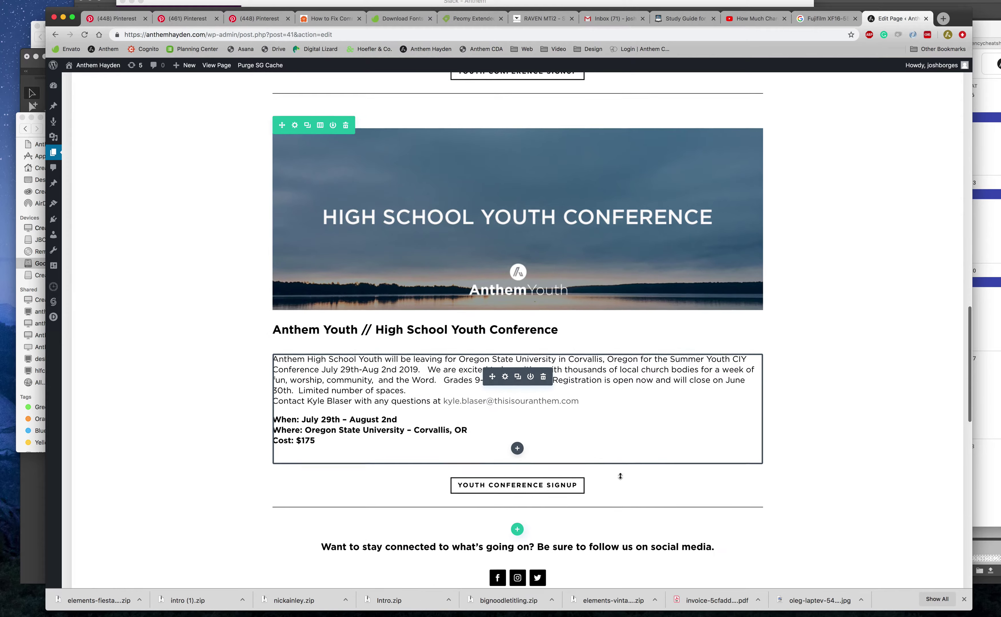
scroll(620, 476, up, 2)
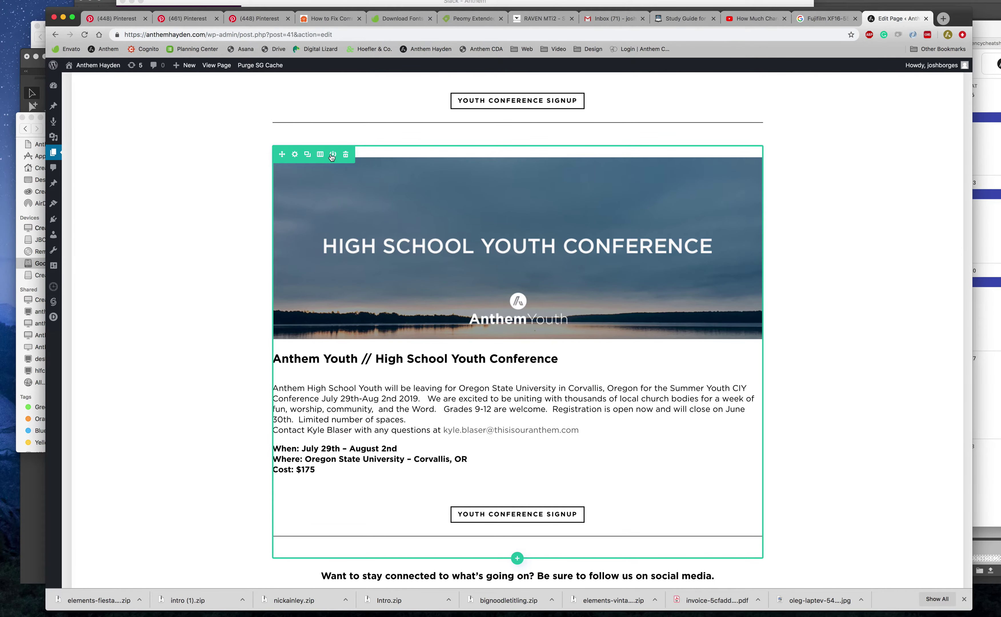
click(346, 156)
Switch the builder to wireframe view and look over the Events page's sections, rows and modules.
scroll(592, 337, up, 15)
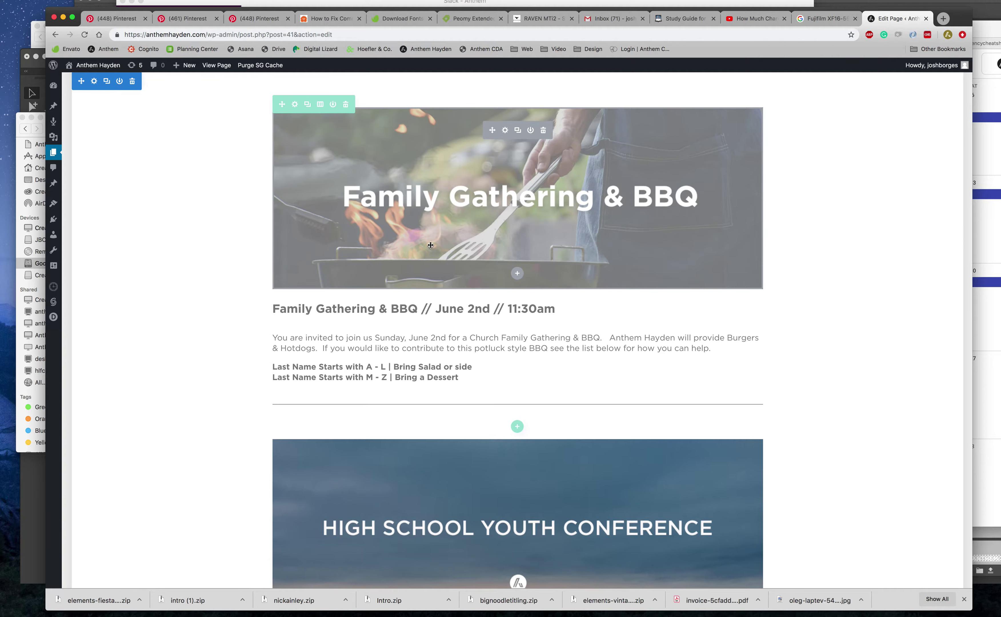
scroll(434, 246, up, 2)
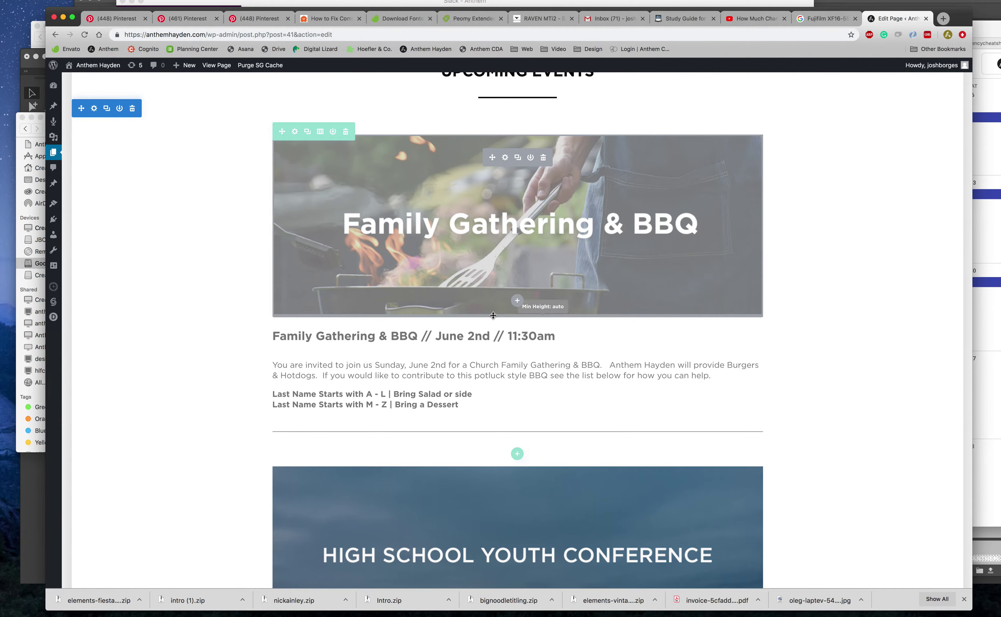
scroll(494, 315, down, 6)
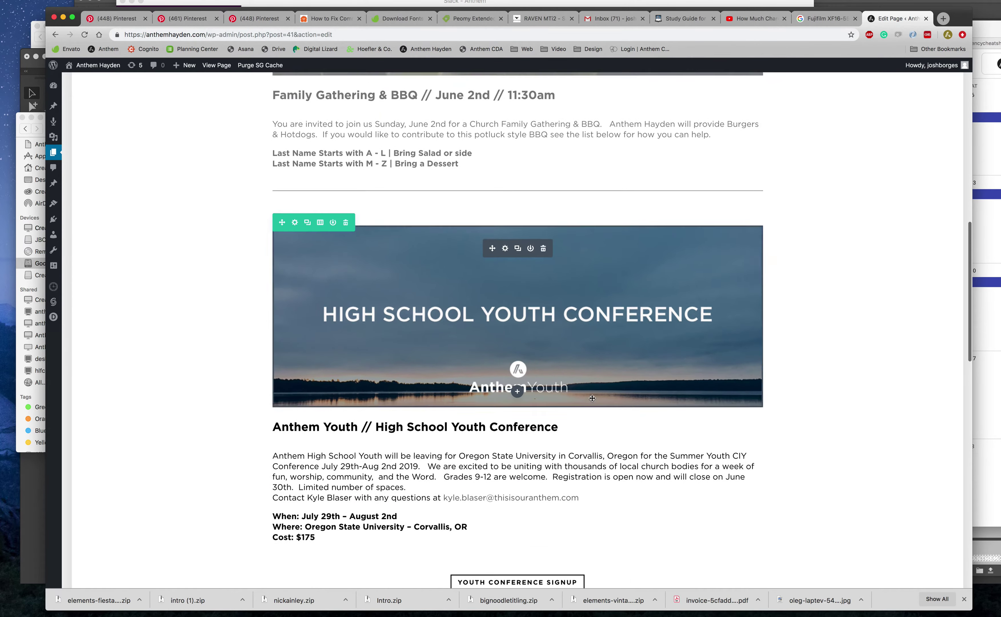
scroll(534, 398, up, 15)
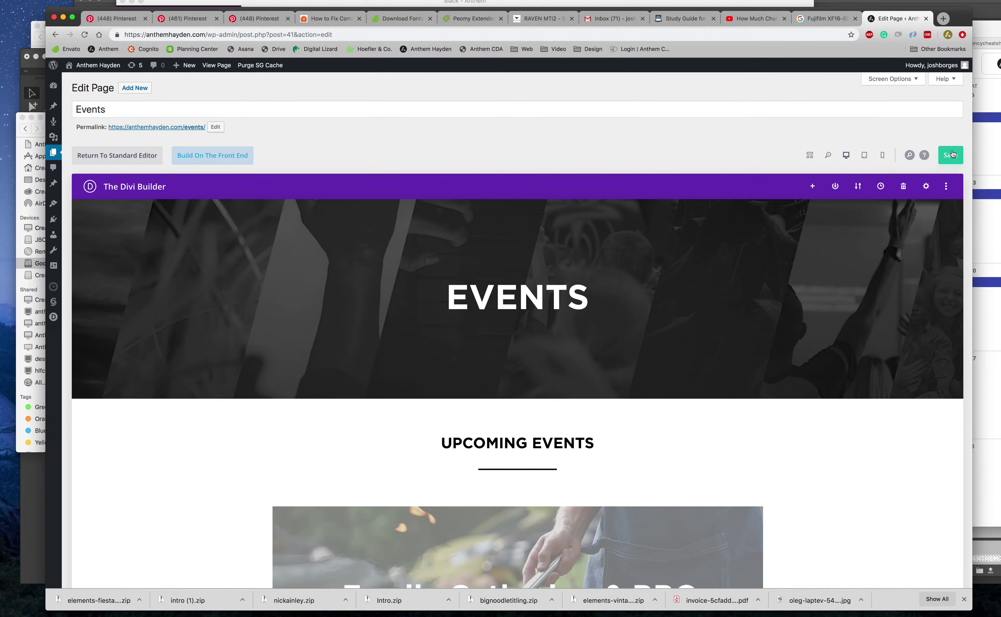
click(809, 156)
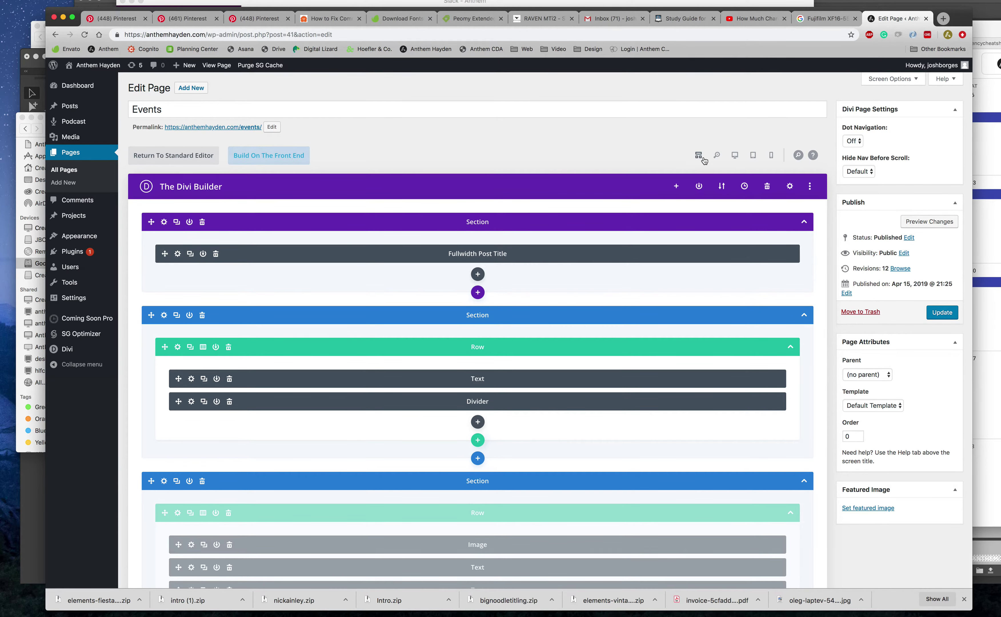
scroll(483, 112, down, 3)
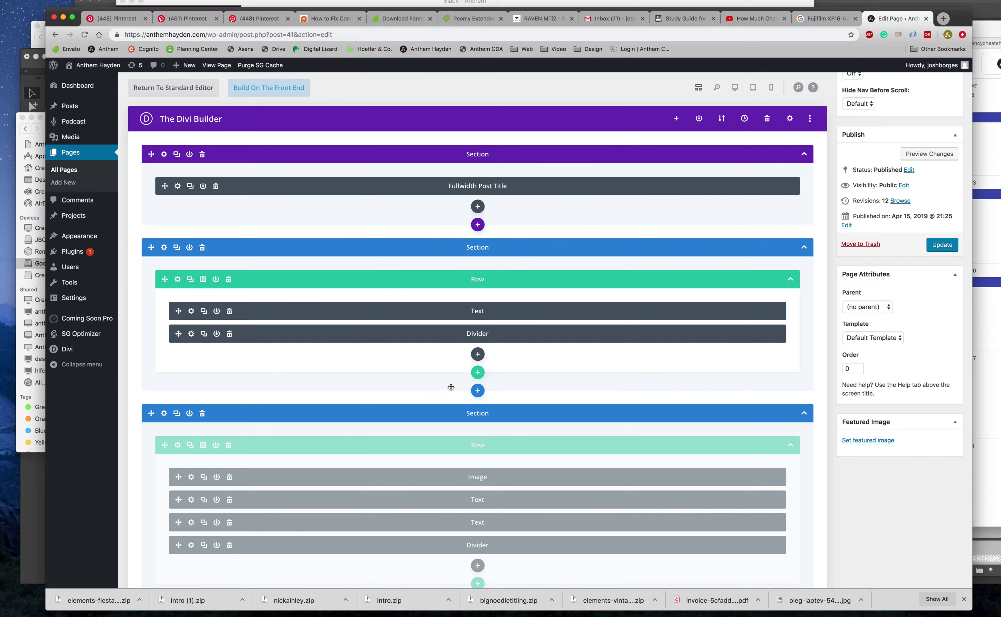
scroll(369, 170, up, 3)
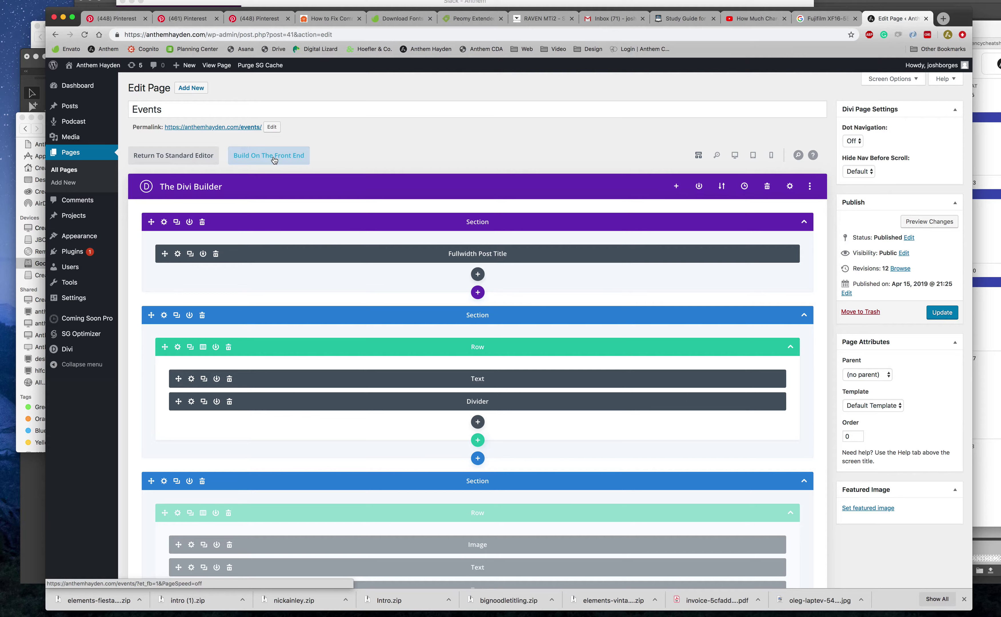
Leave the page editor for the published Events page through its permalink and look over the live page.
click(234, 128)
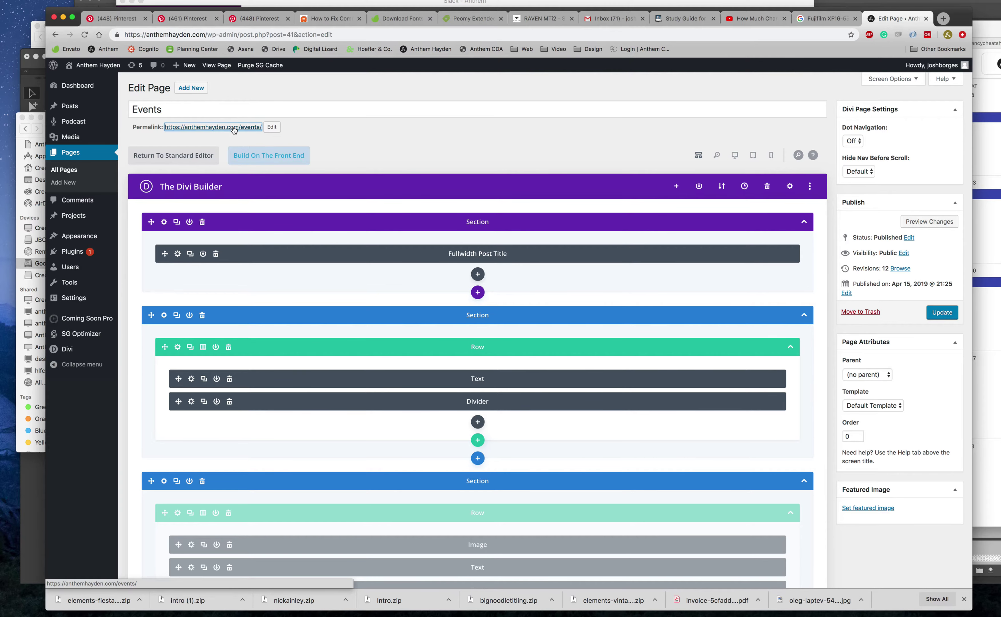
click(608, 189)
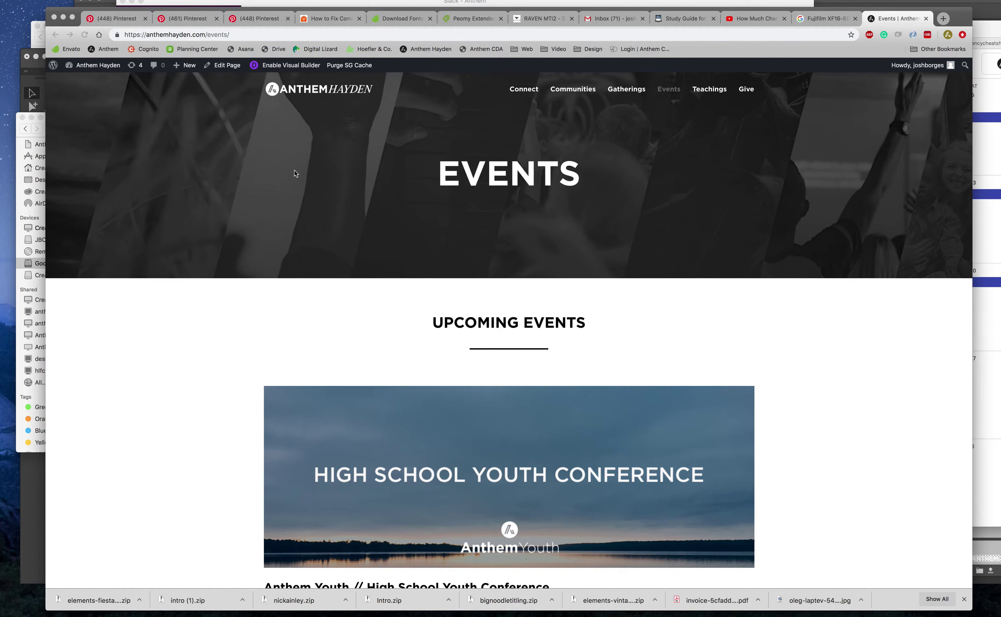
scroll(294, 173, down, 5)
scroll(493, 164, up, 5)
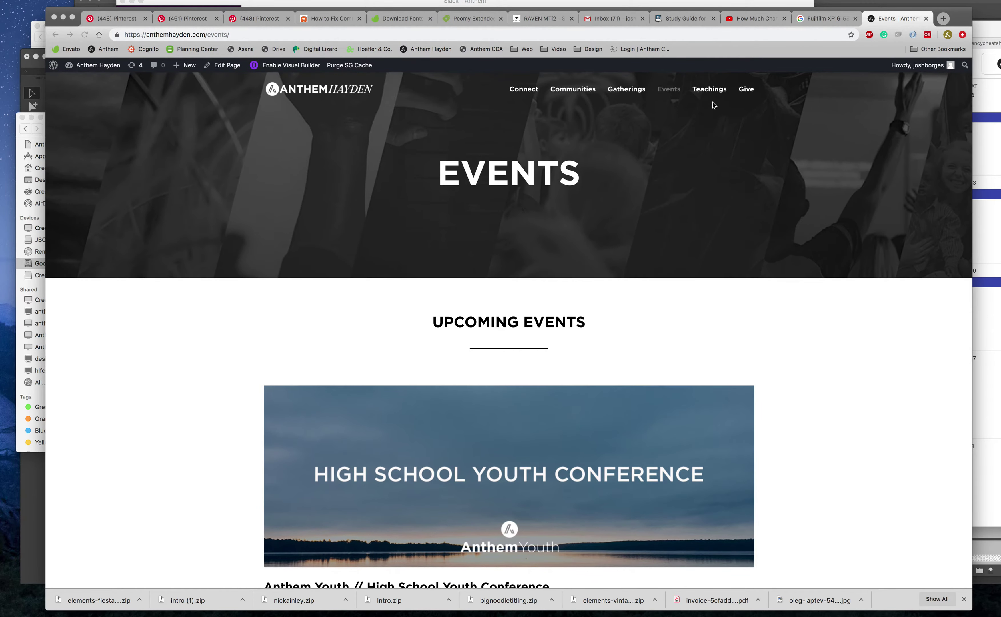
Enable the Visual Builder on the live Events page and examine the editable event rows and their controls.
click(282, 66)
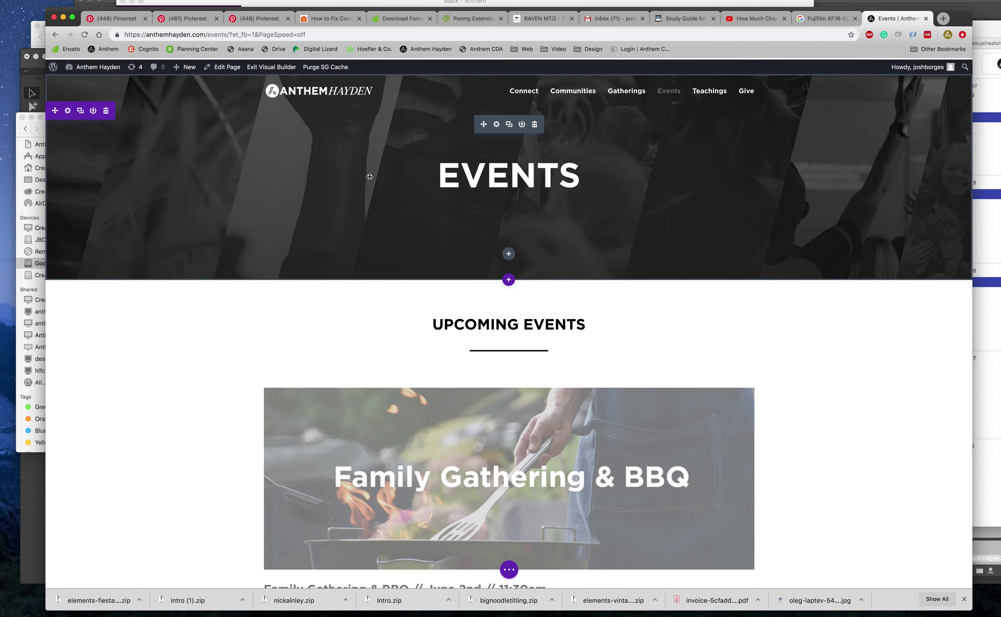
scroll(505, 290, down, 15)
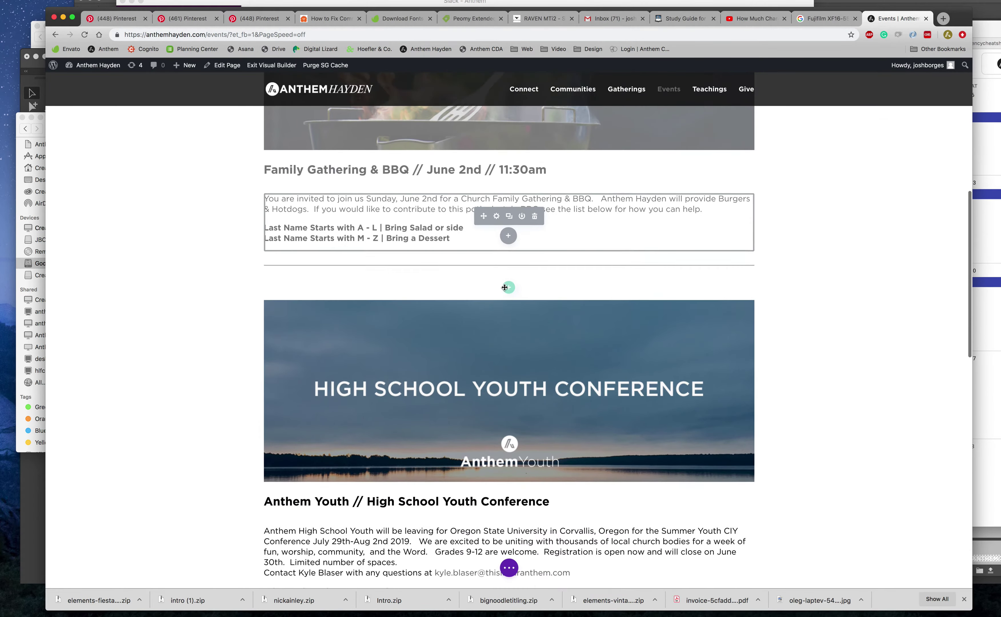
scroll(505, 290, up, 10)
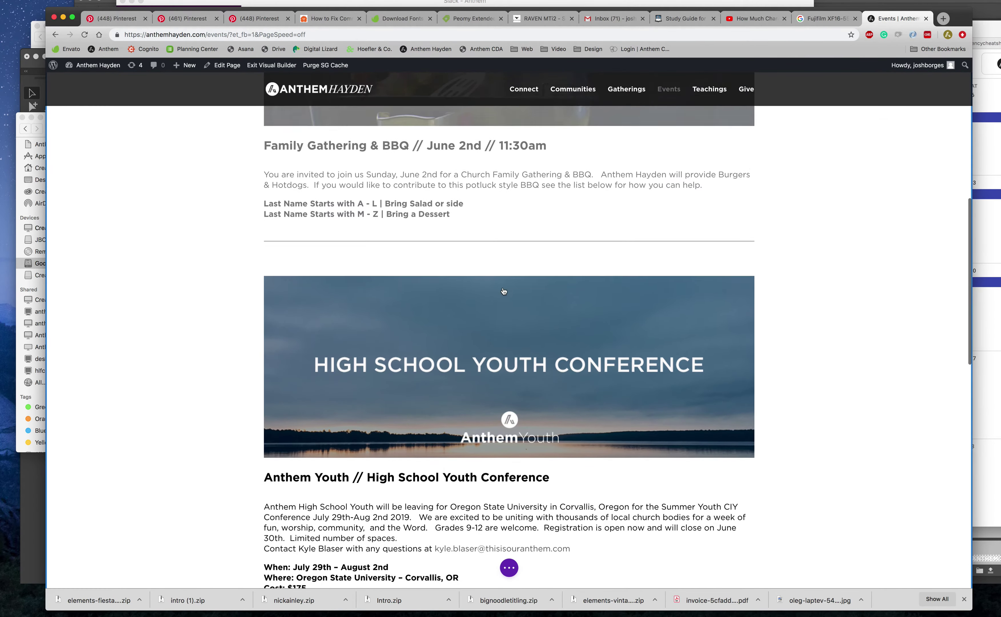
scroll(505, 288, up, 2)
scroll(504, 288, down, 3)
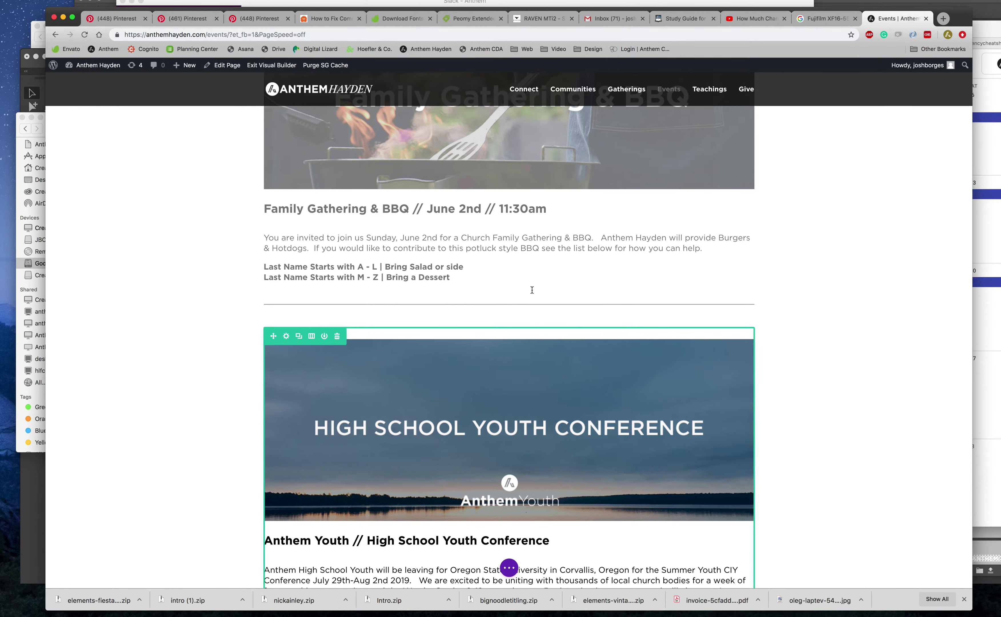
scroll(532, 290, down, 15)
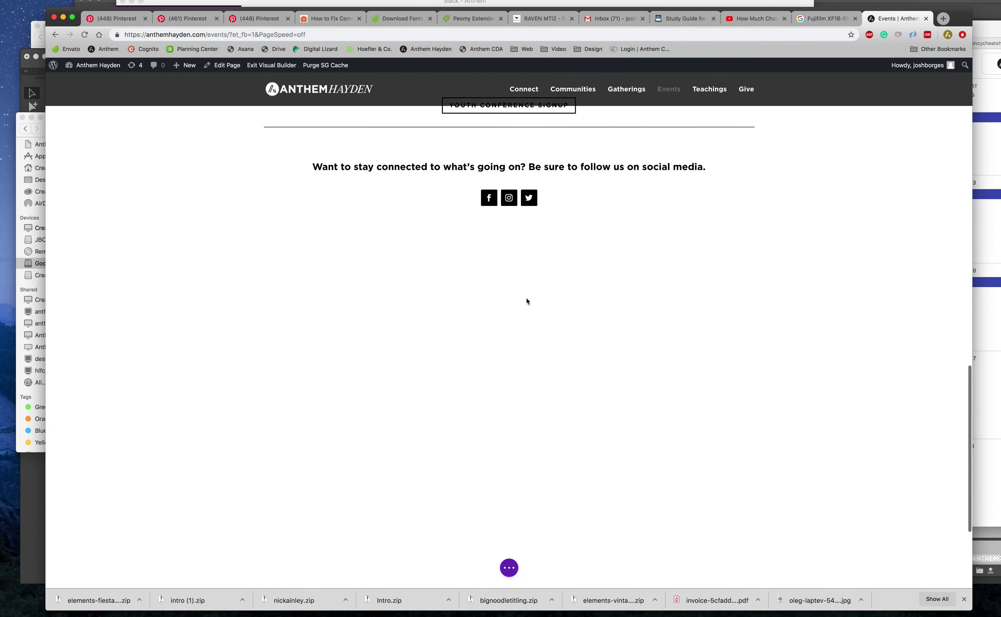
scroll(527, 301, up, 15)
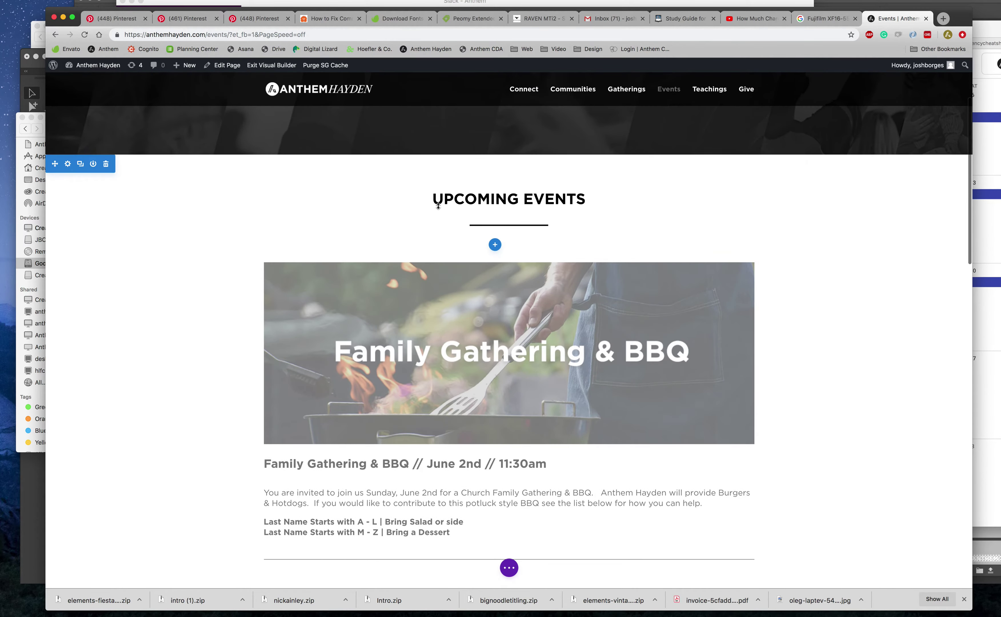
scroll(428, 216, down, 5)
scroll(299, 288, up, 8)
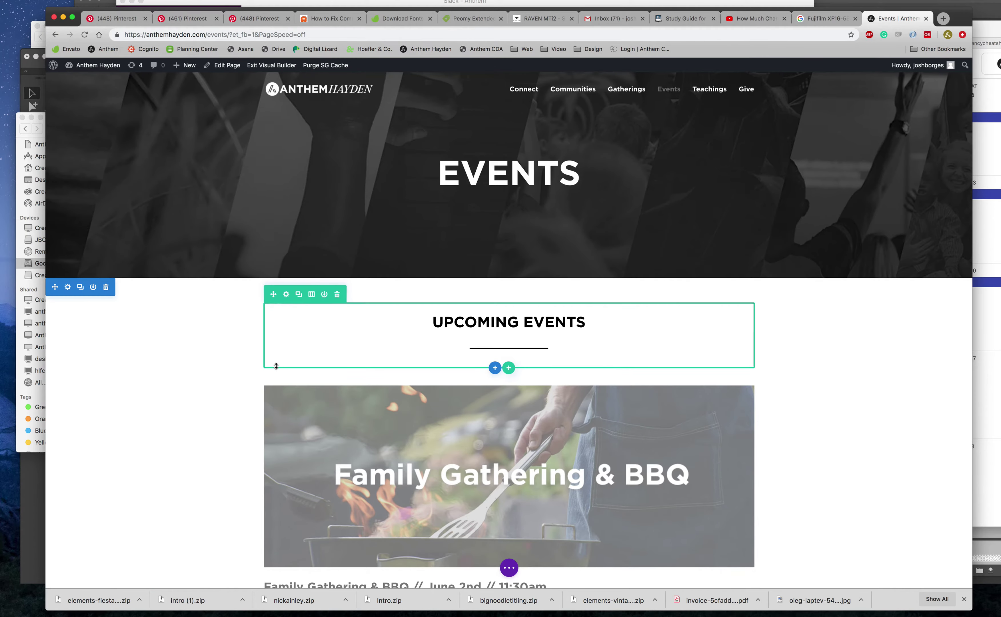
scroll(275, 364, down, 10)
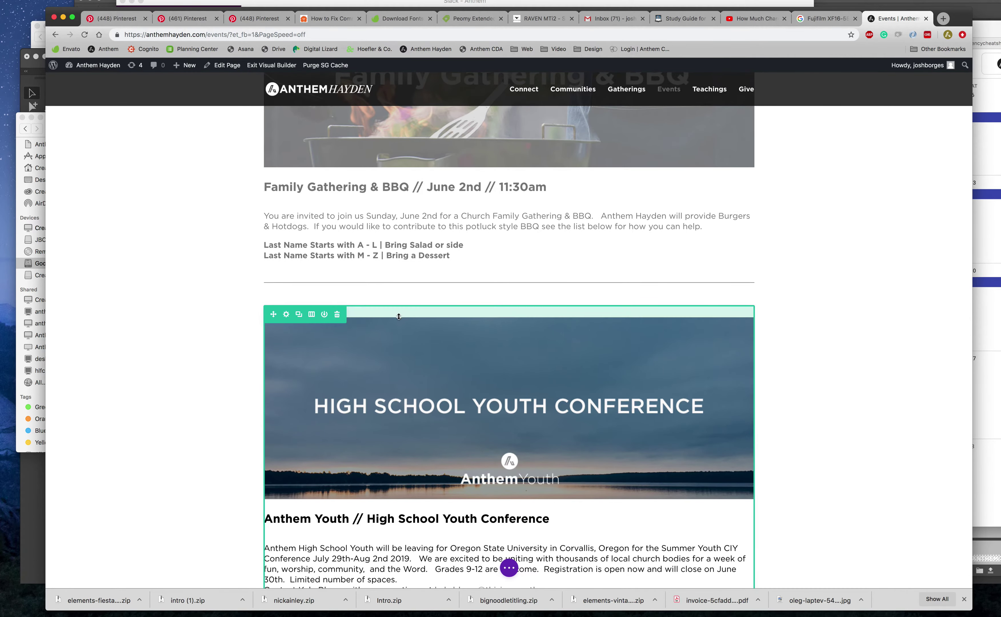
scroll(238, 372, down, 11)
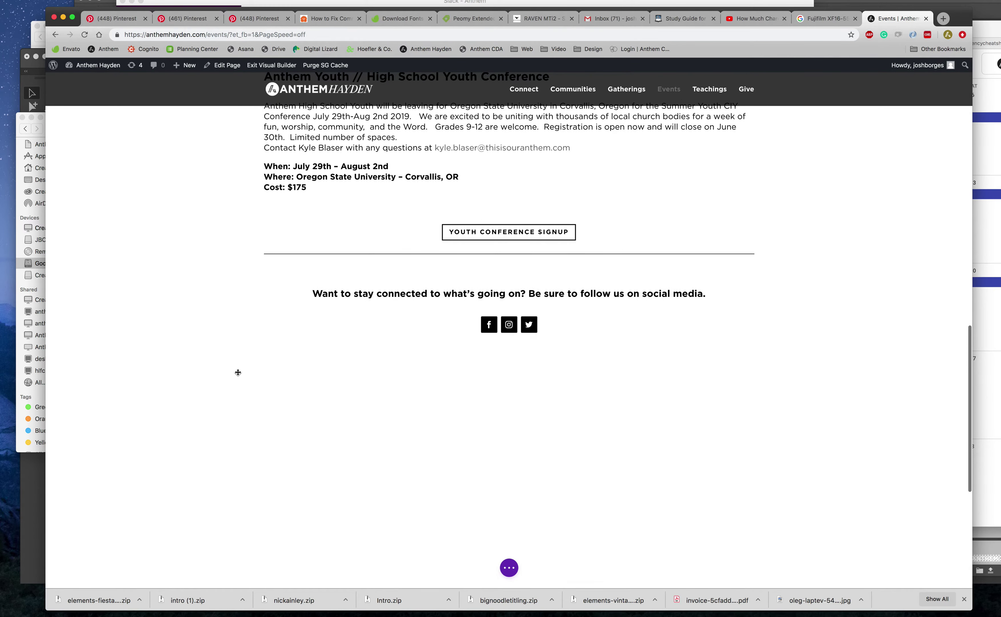
scroll(238, 372, up, 10)
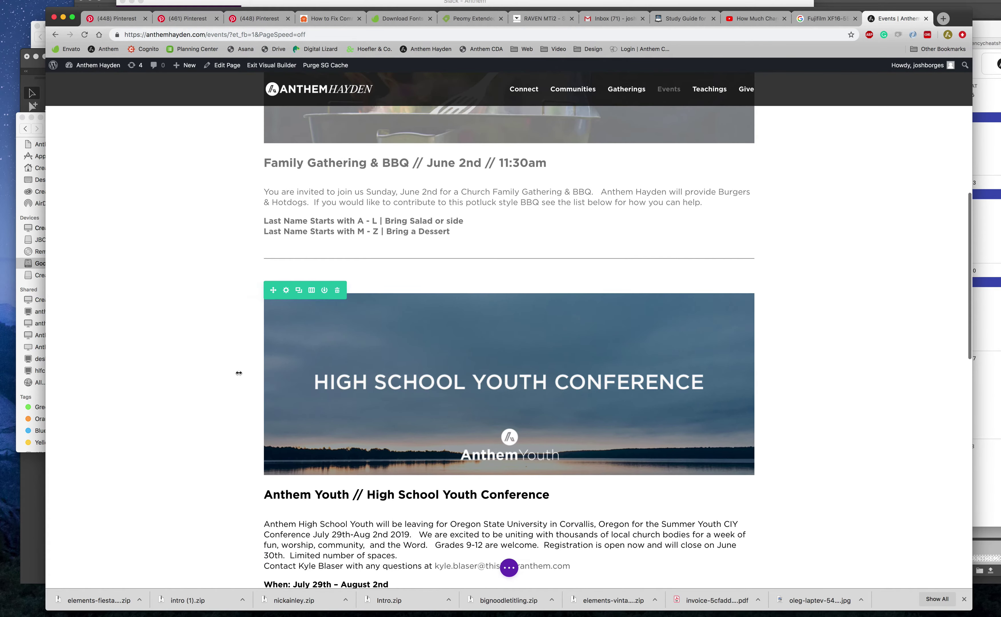
Reveal the Visual Builder's page controls, including the save option, and exit the builder to the published Events page.
click(510, 571)
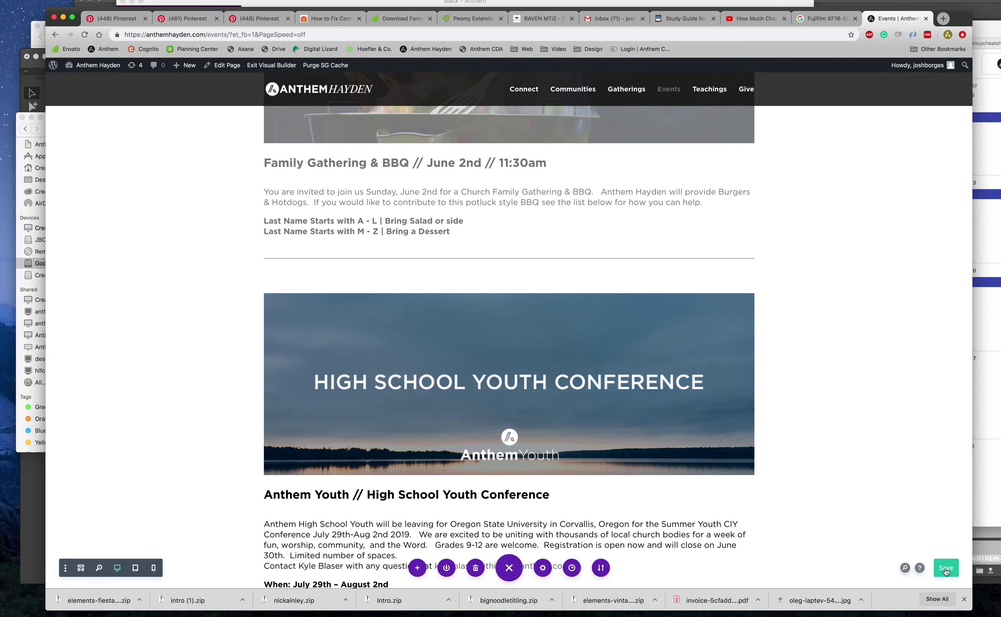
scroll(237, 250, up, 10)
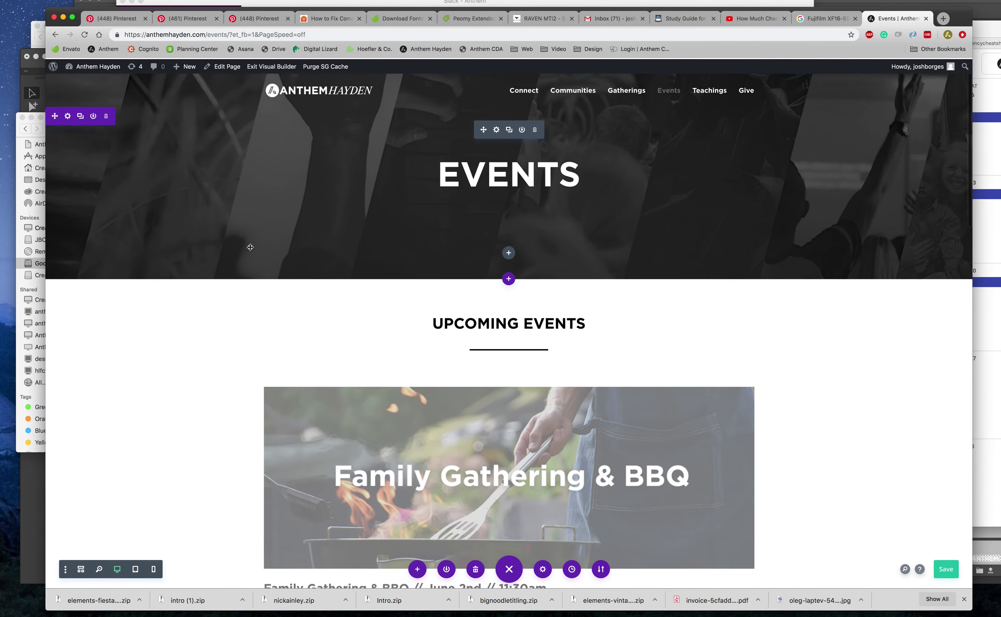
click(273, 66)
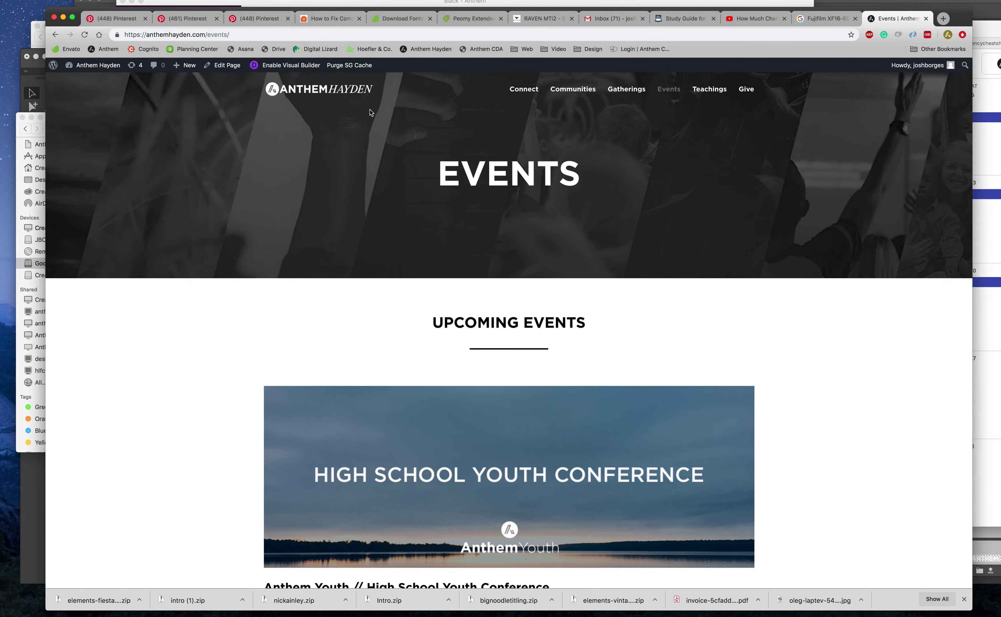
scroll(424, 170, up, 2)
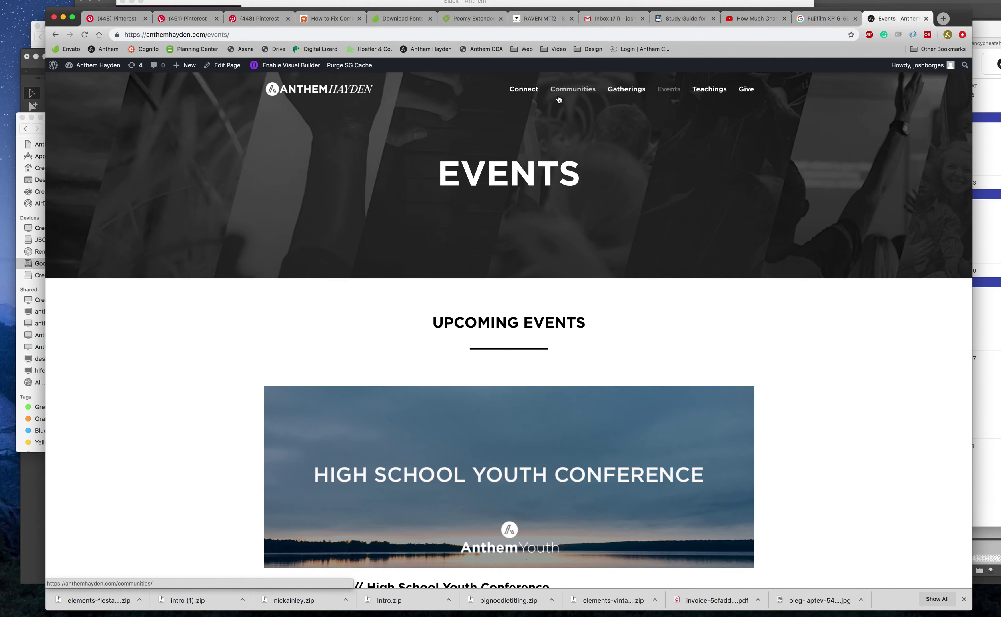
scroll(534, 322, down, 3)
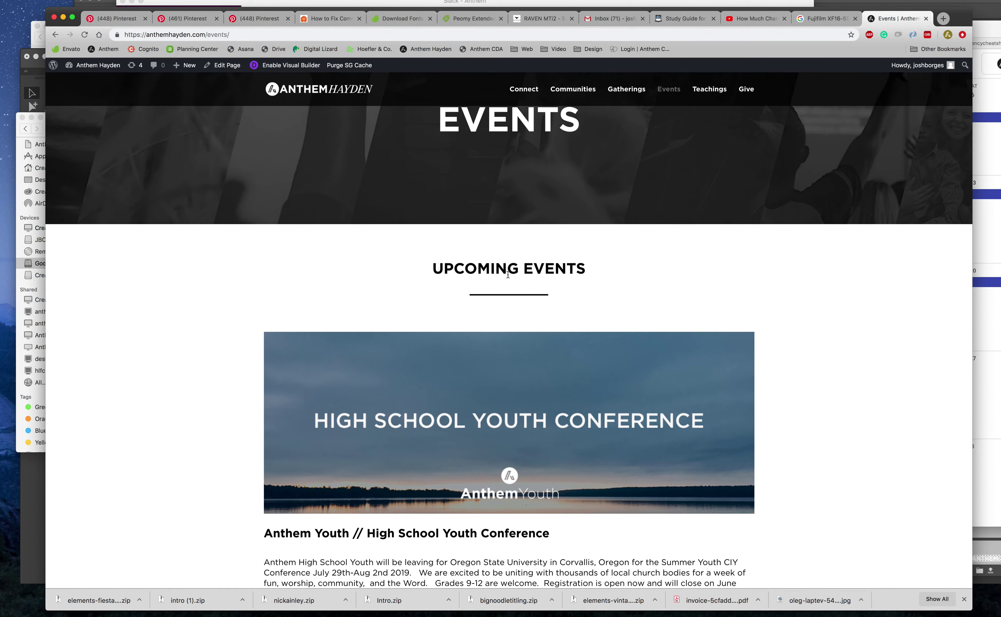
scroll(503, 315, up, 3)
Open the website's Gatherings page and look over its header and information blocks.
click(636, 90)
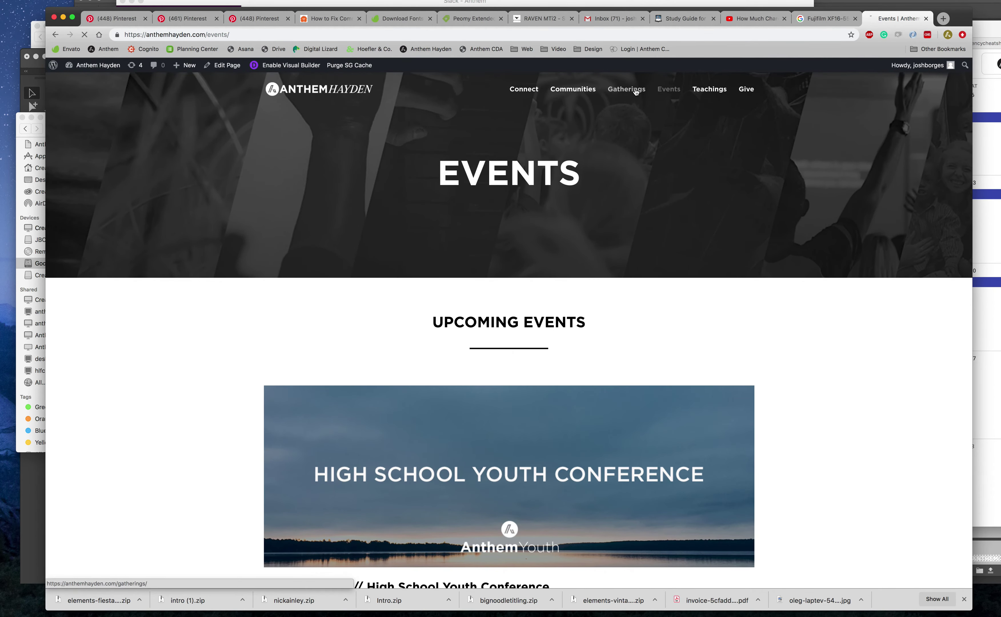
scroll(515, 221, down, 5)
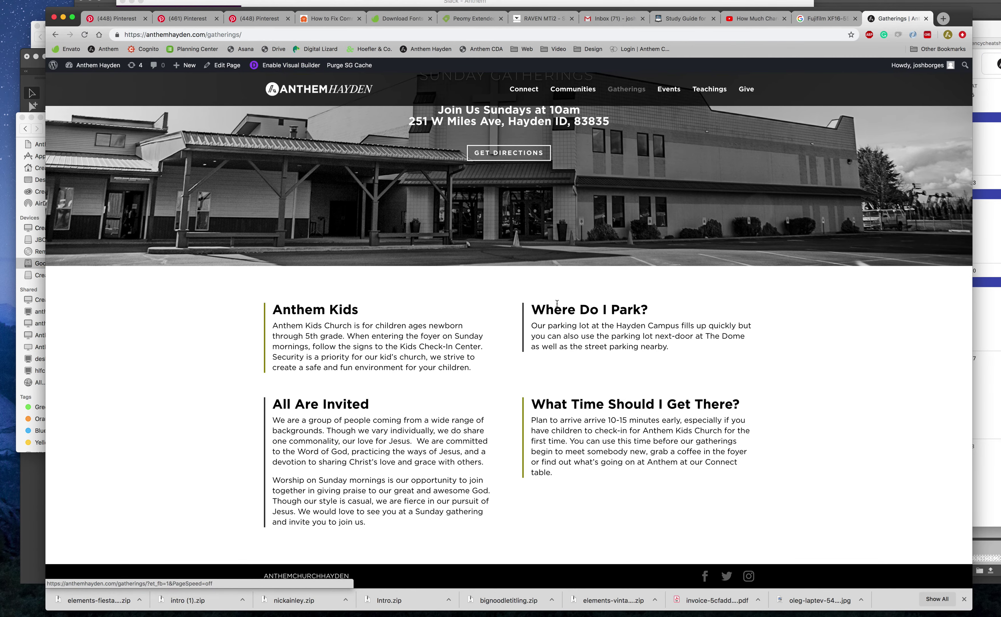
scroll(749, 251, up, 5)
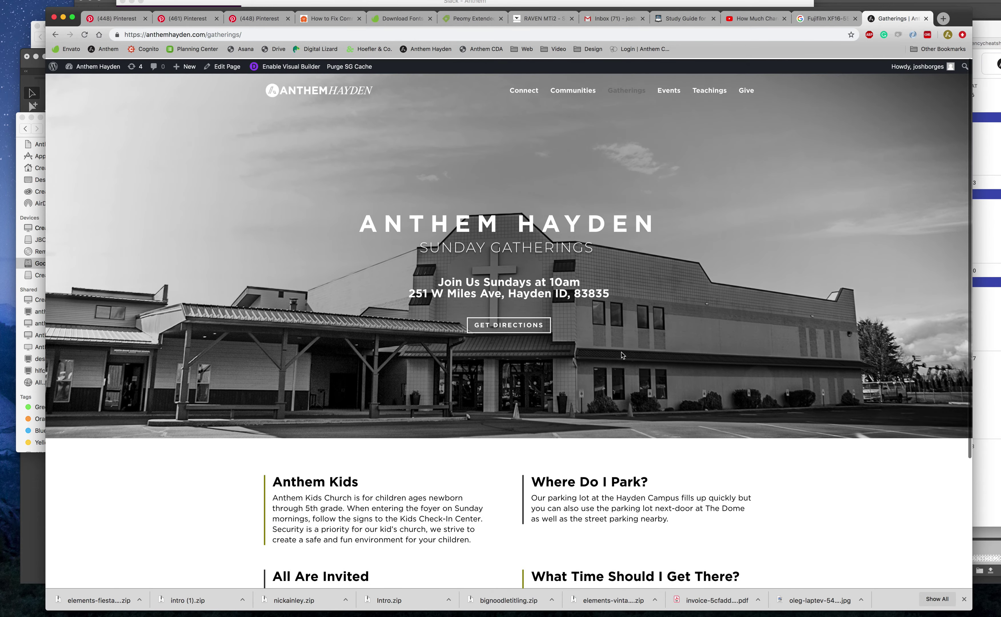